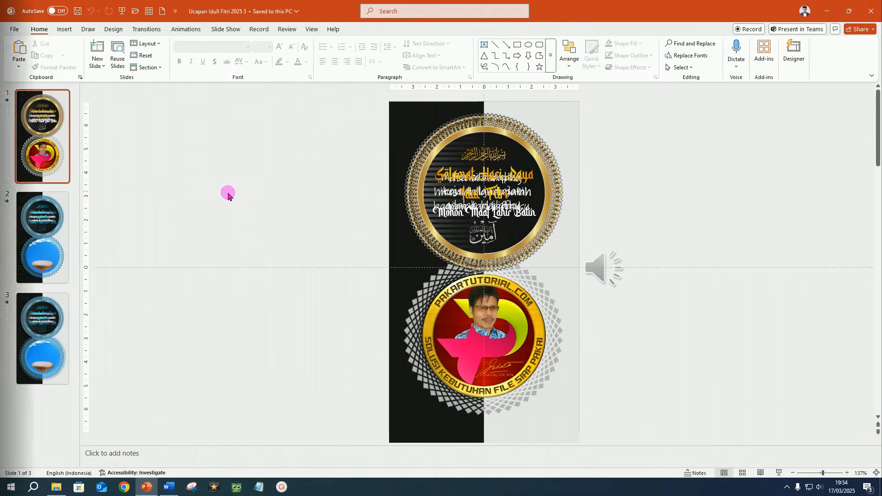
Create a new presentation with a custom slide size of 8 cm wide by 14 cm high, scaled to ensure fit
{"action": "left_click", "coordinate": [162, 14]}
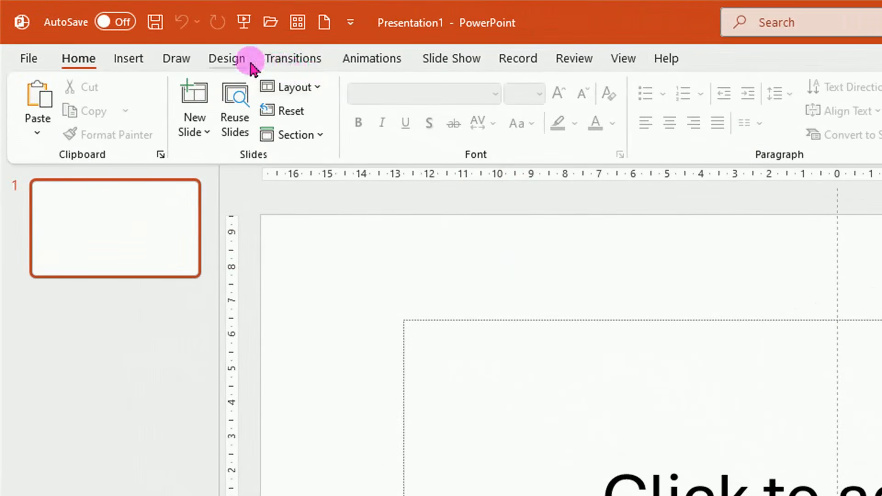
{"action": "left_click", "coordinate": [231, 61]}
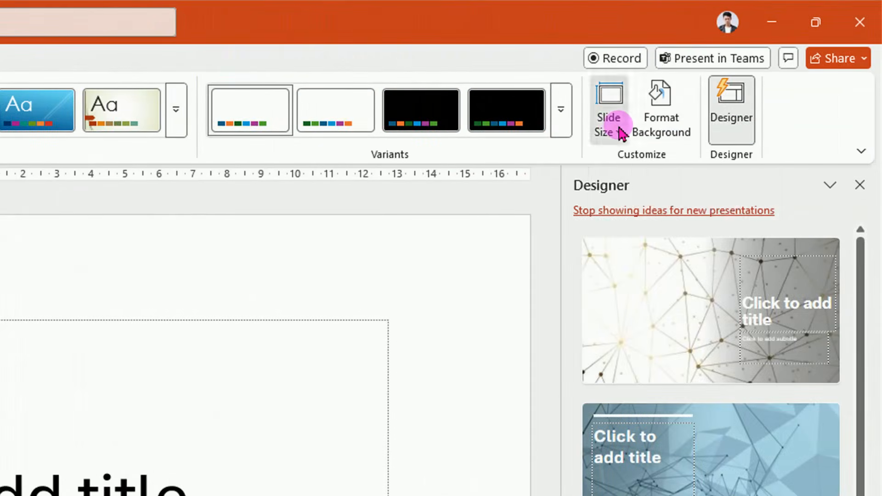
{"action": "left_click", "coordinate": [620, 132]}
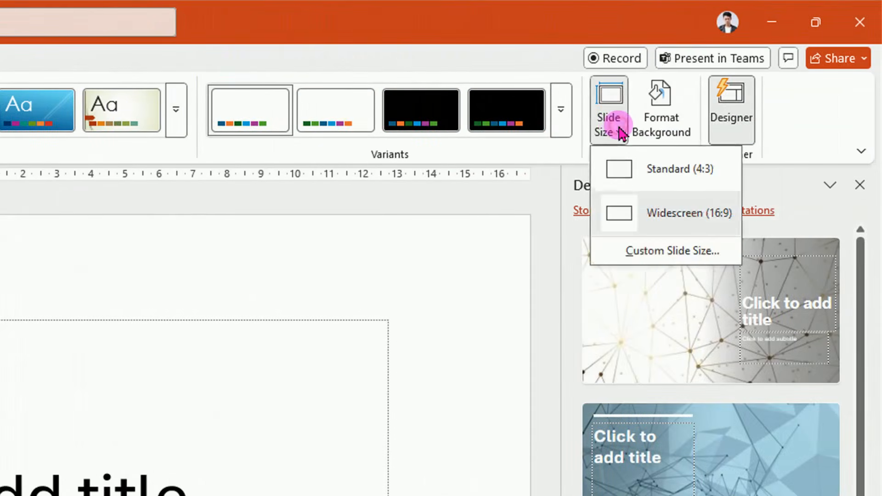
{"action": "left_click", "coordinate": [658, 253]}
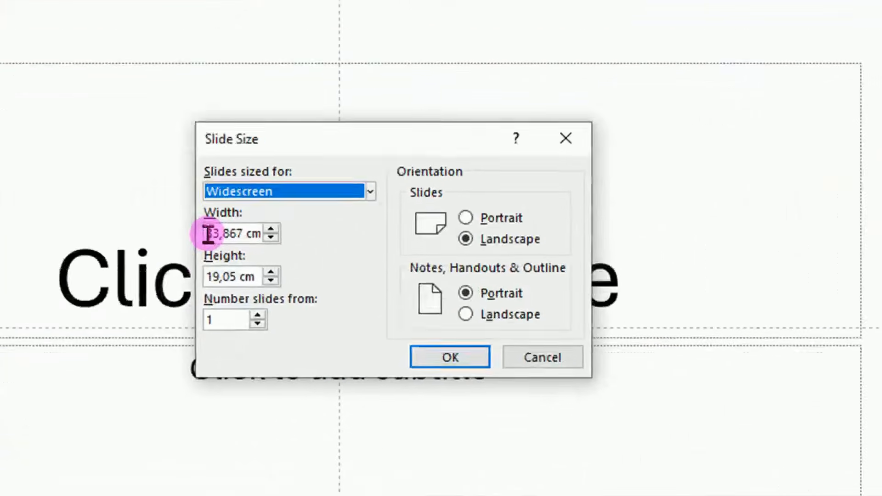
{"action": "left_click_drag", "start_coordinate": [208, 231], "coordinate": [281, 232]}
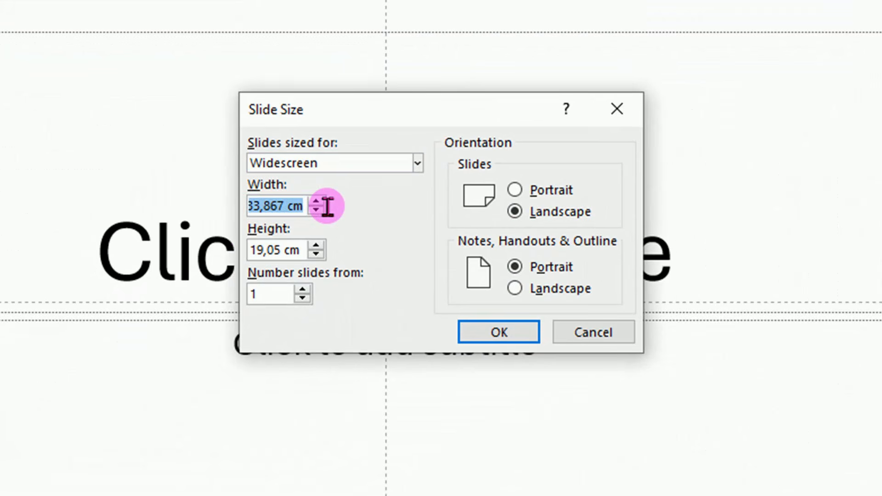
{"action": "type", "text": "8"}
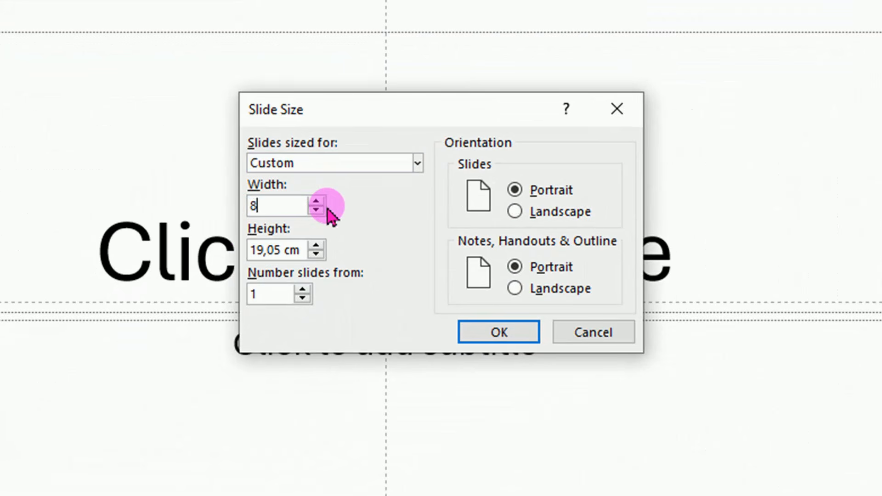
{"action": "left_click_drag", "start_coordinate": [252, 251], "coordinate": [378, 252]}
{"action": "type", "text": "14"}
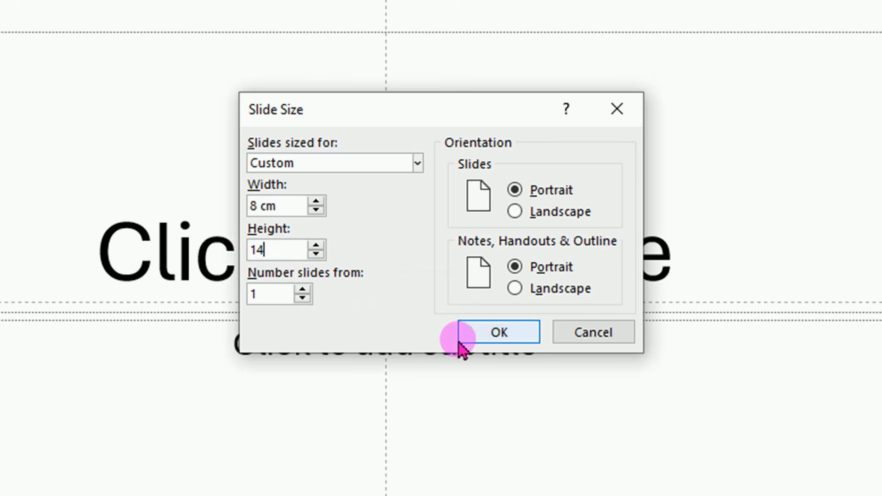
{"action": "left_click", "coordinate": [491, 337]}
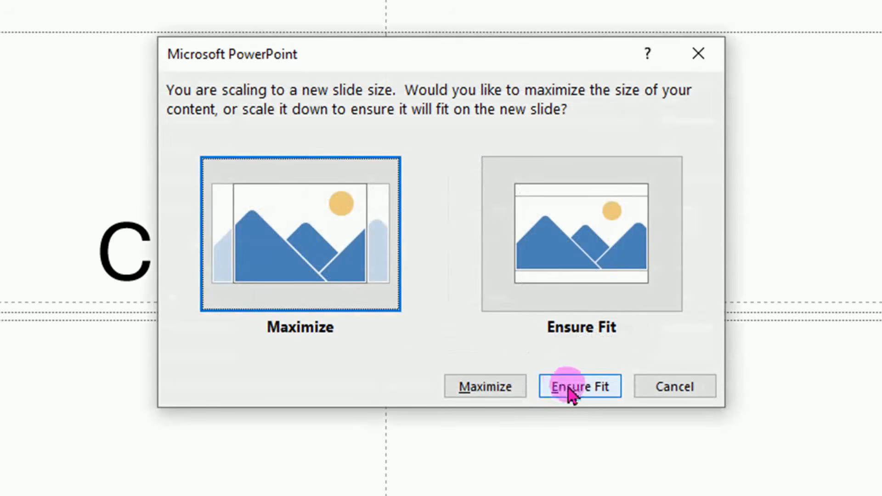
{"action": "left_click", "coordinate": [580, 387]}
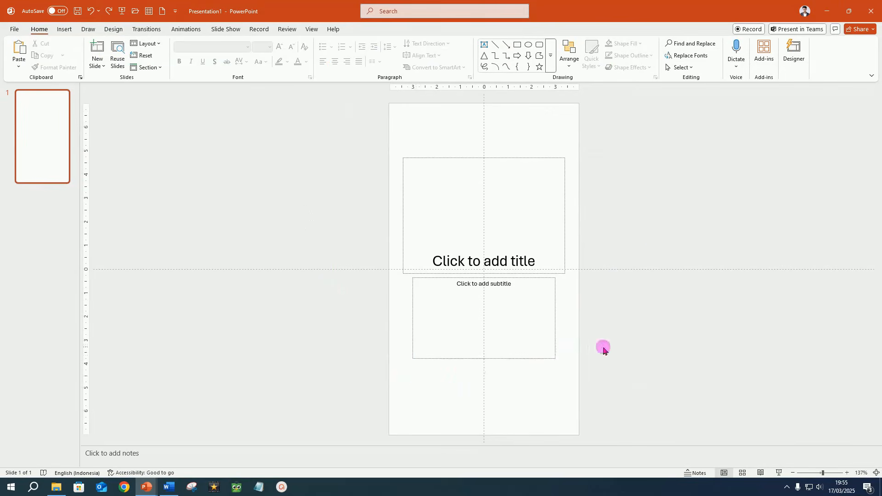
Delete the title and subtitle placeholders from the slide
{"action": "left_click_drag", "start_coordinate": [350, 146], "coordinate": [664, 407]}
{"action": "key", "text": "Delete"}
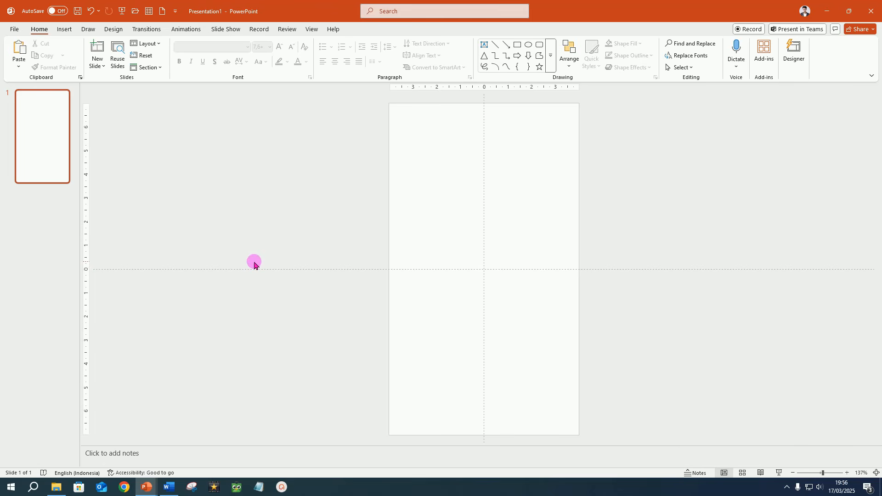
Insert the Bg Black White picture from the 05 BG islamic folder to fill the slide, keeping No Recolor
{"action": "left_click", "coordinate": [56, 487]}
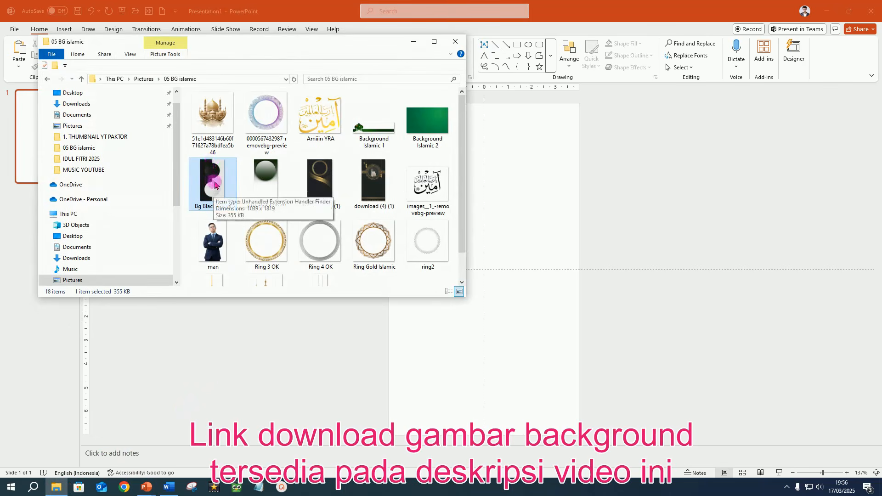
{"action": "left_click_drag", "start_coordinate": [214, 186], "coordinate": [484, 315]}
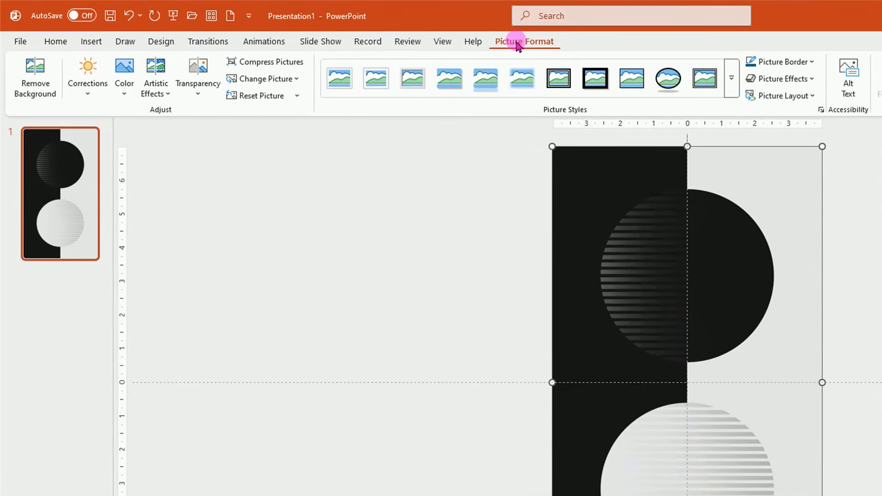
{"action": "left_click", "coordinate": [124, 69]}
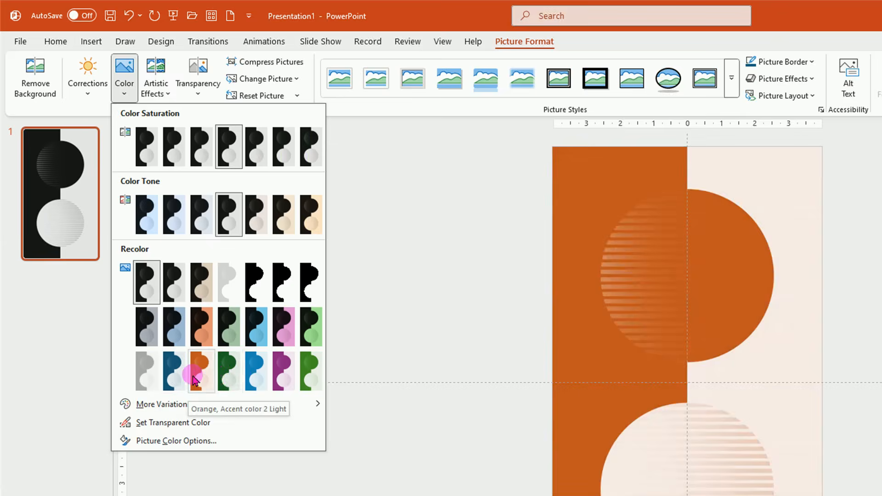
{"action": "left_click", "coordinate": [146, 280]}
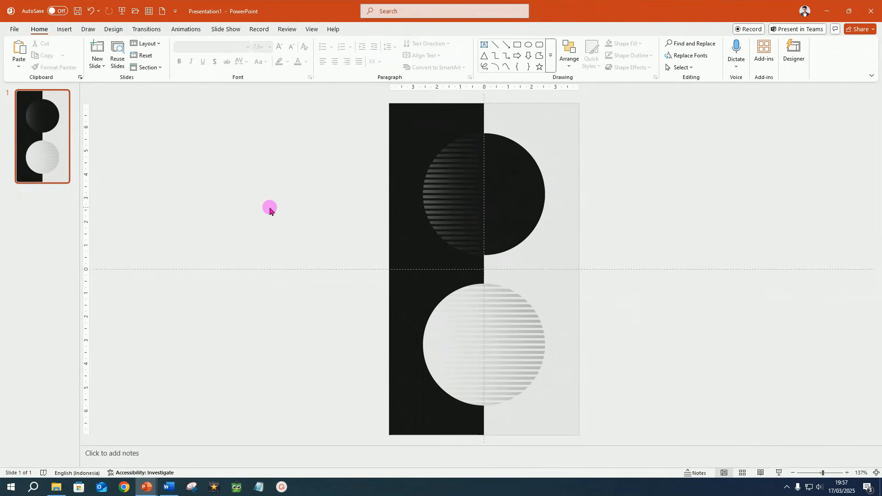
Insert the Ring 4 OK picture from the same folder and move it over the upper circle
{"action": "left_click", "coordinate": [55, 487]}
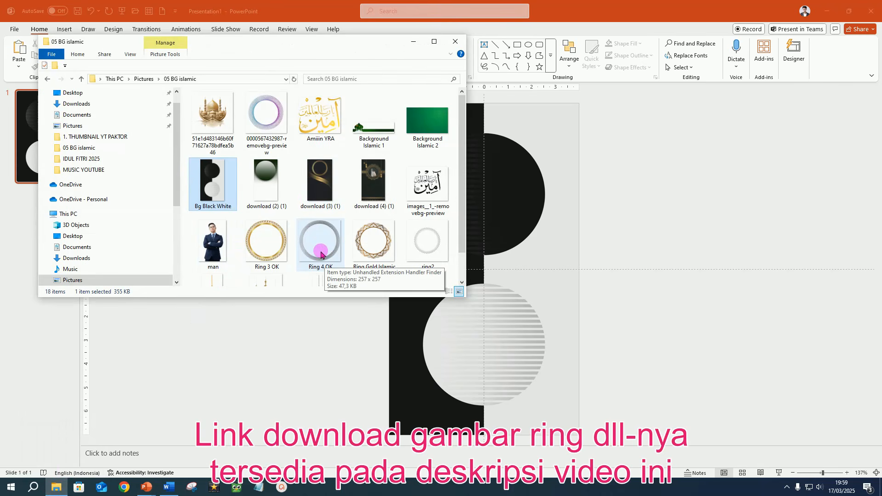
{"action": "left_click_drag", "start_coordinate": [321, 254], "coordinate": [545, 232]}
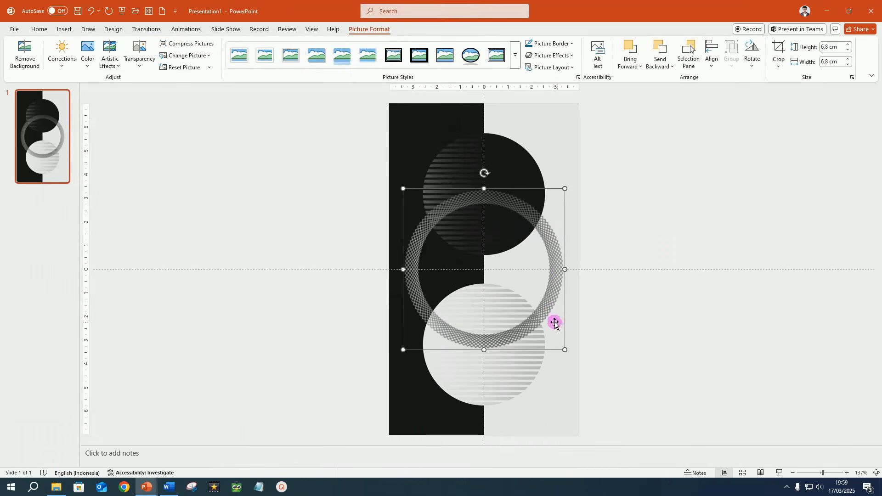
{"action": "left_click_drag", "start_coordinate": [545, 313], "coordinate": [542, 234]}
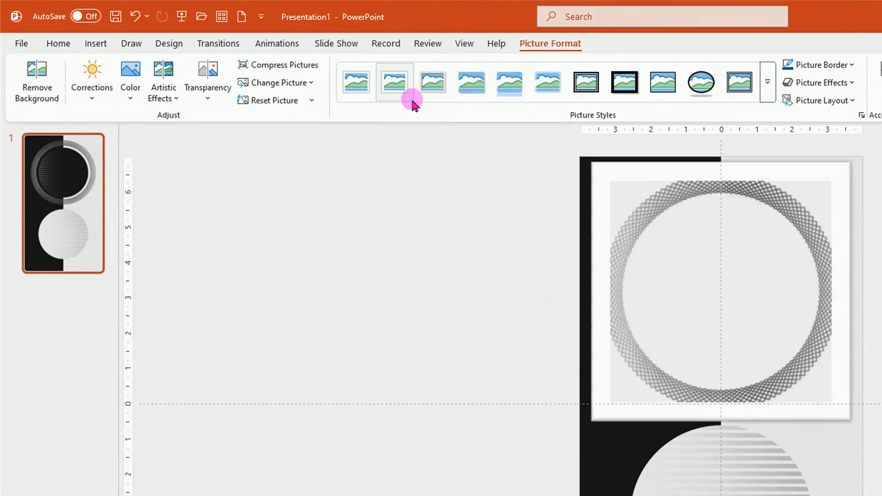
Apply the Zoom entrance animation to the ring and open the Animation Pane
{"action": "left_click", "coordinate": [277, 44]}
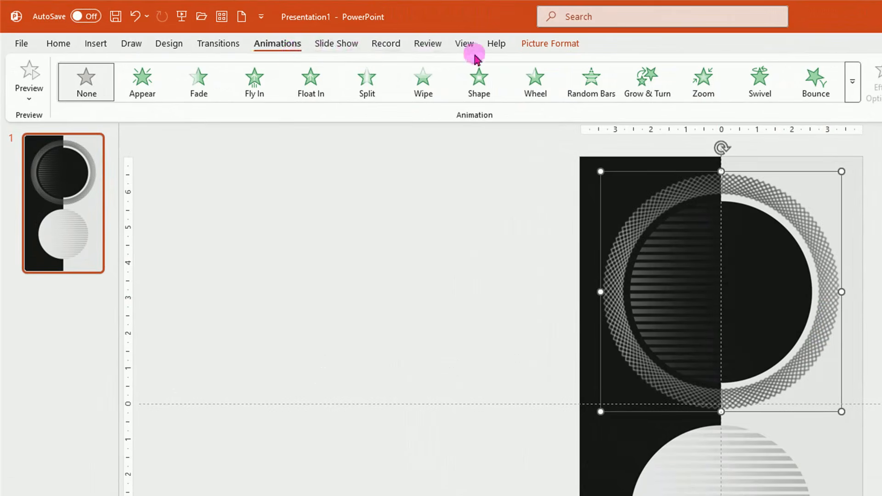
{"action": "left_click", "coordinate": [703, 79]}
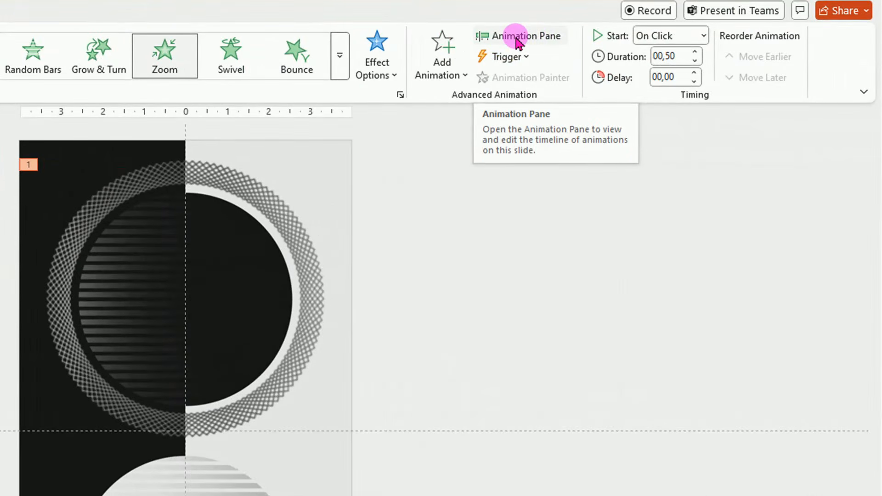
{"action": "left_click", "coordinate": [517, 41]}
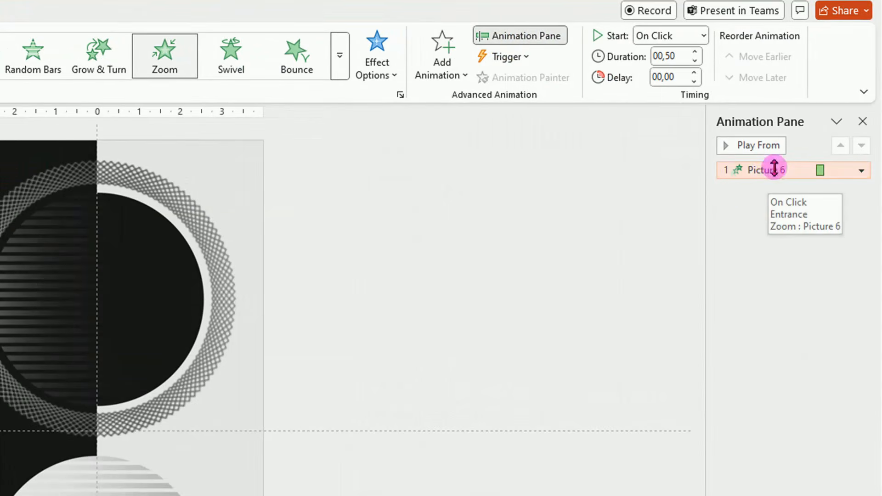
{"action": "left_click_drag", "start_coordinate": [706, 213], "coordinate": [500, 222]}
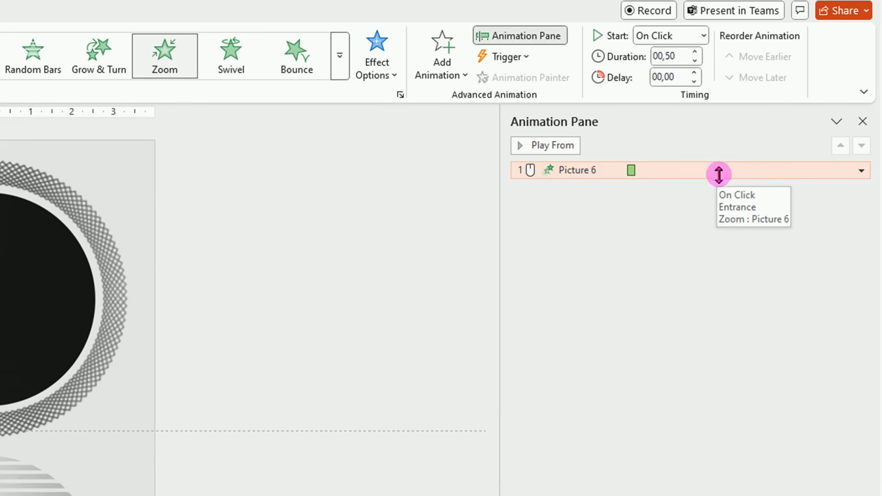
Set the ring's Zoom animation to start With Previous and last 1 seconds (Fast)
{"action": "left_click", "coordinate": [861, 171]}
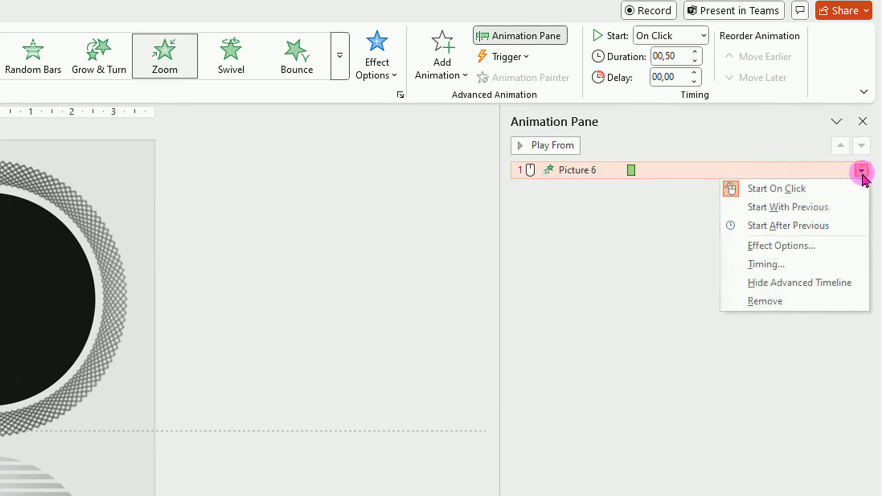
{"action": "left_click", "coordinate": [775, 269]}
{"action": "left_click_drag", "start_coordinate": [113, 260], "coordinate": [331, 190]}
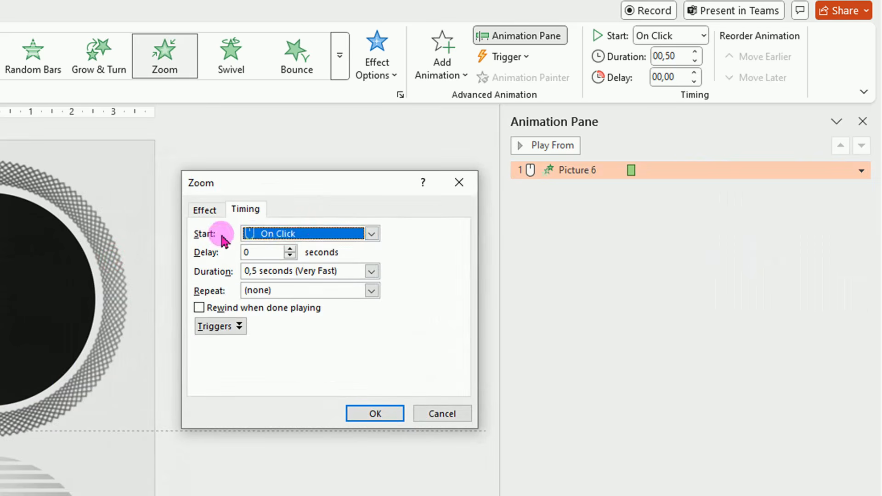
{"action": "left_click", "coordinate": [372, 233]}
{"action": "left_click", "coordinate": [325, 265]}
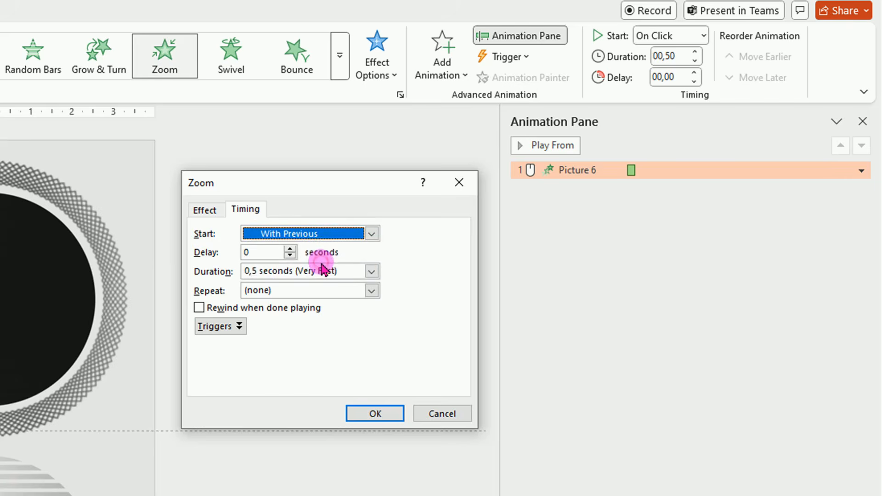
{"action": "left_click", "coordinate": [371, 271]}
{"action": "left_click", "coordinate": [313, 328]}
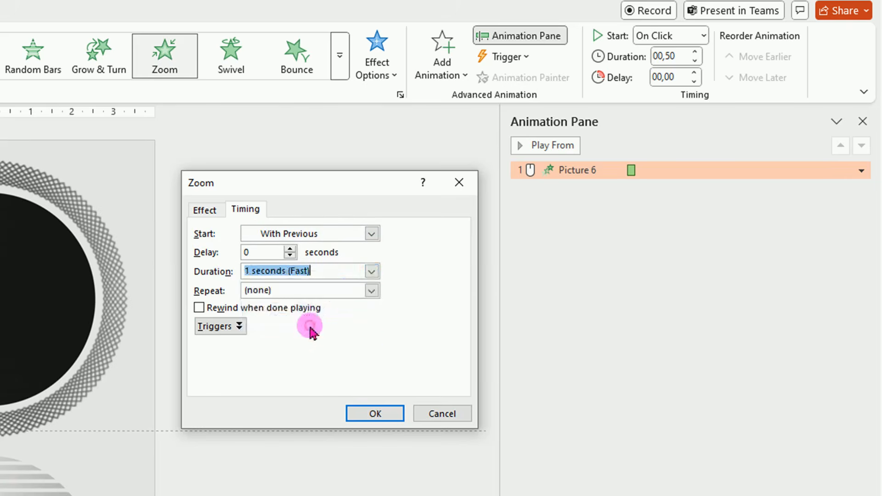
{"action": "left_click", "coordinate": [374, 413]}
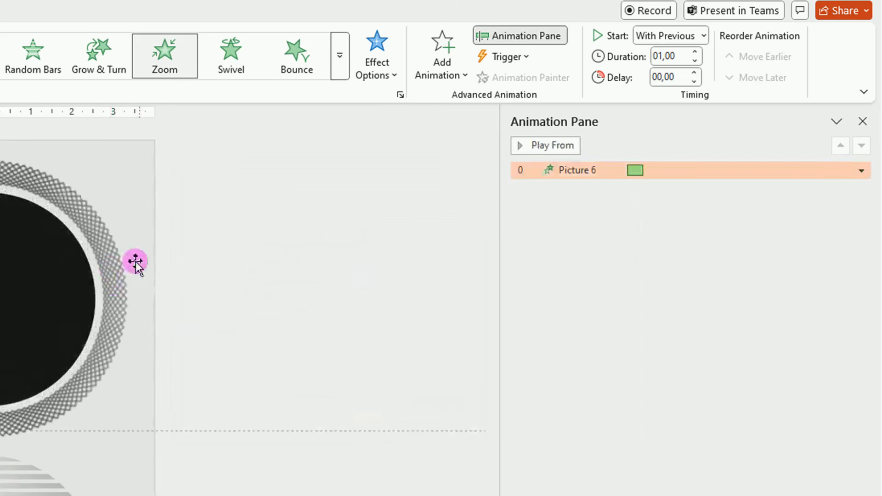
Add a Spin emphasis animation to the ring picture
{"action": "left_click", "coordinate": [115, 277]}
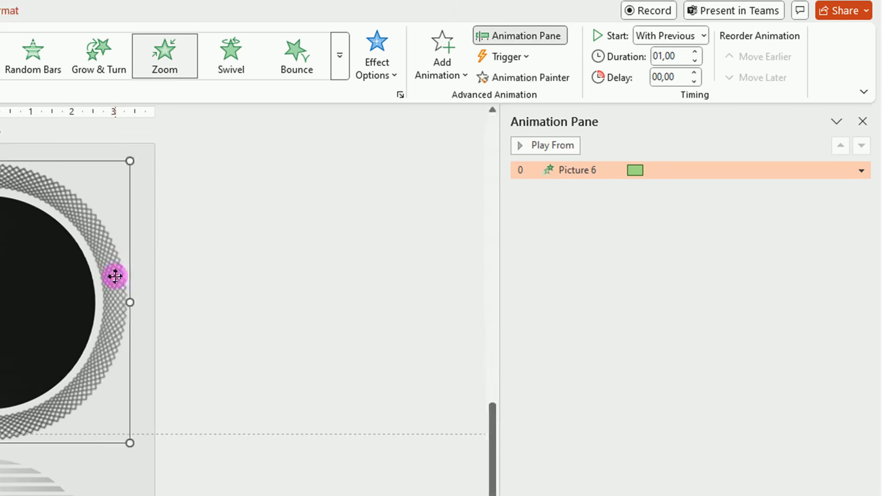
{"action": "left_click", "coordinate": [444, 73]}
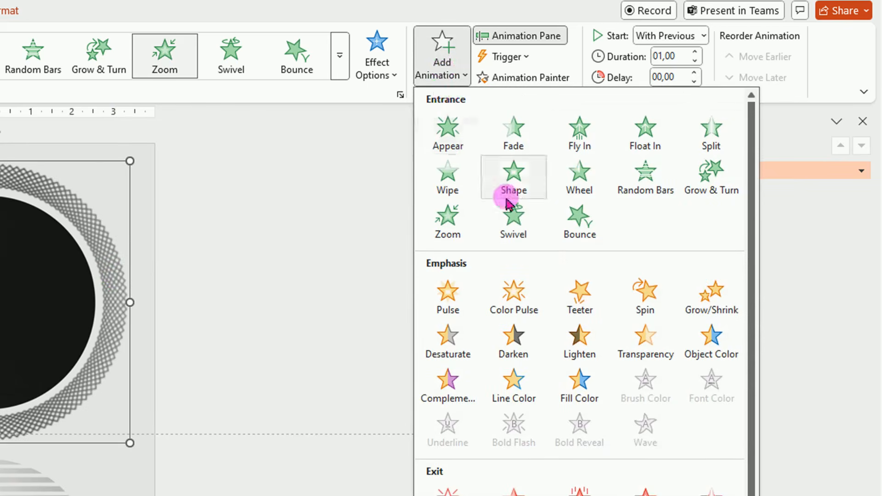
{"action": "left_click", "coordinate": [647, 301]}
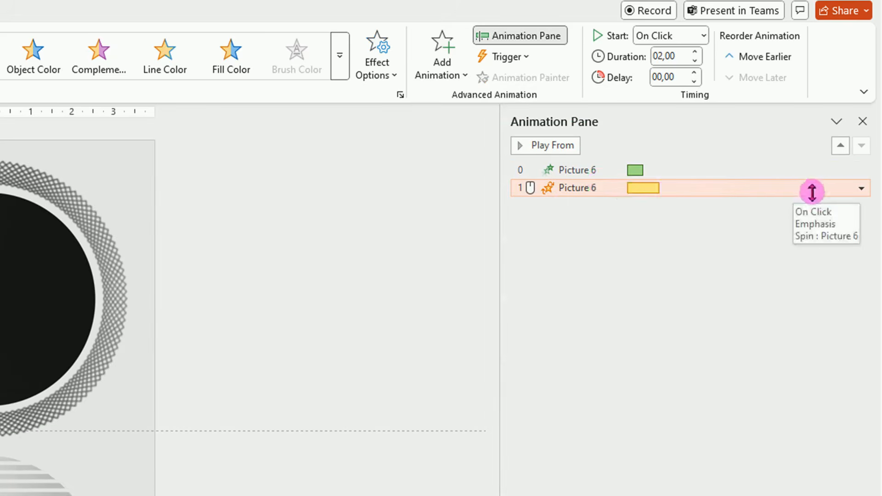
Change the ring's Spin effect amount to 360° Counterclockwise
{"action": "left_click", "coordinate": [861, 188]}
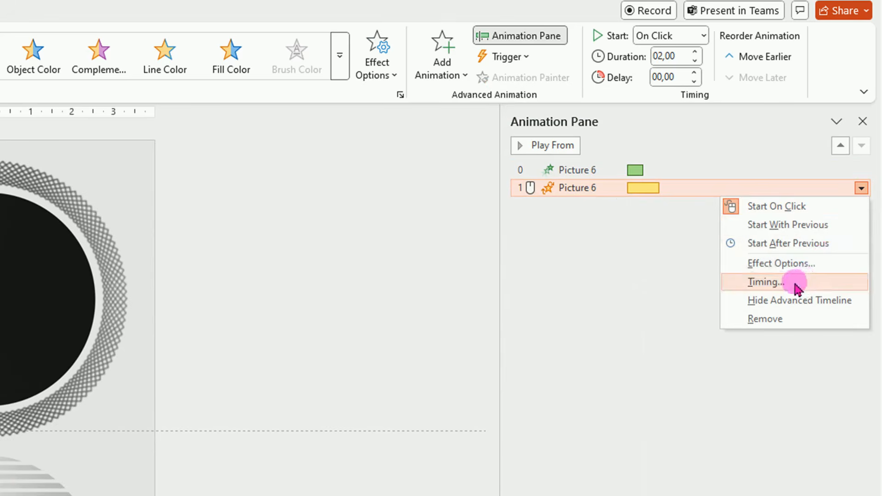
{"action": "left_click", "coordinate": [797, 269]}
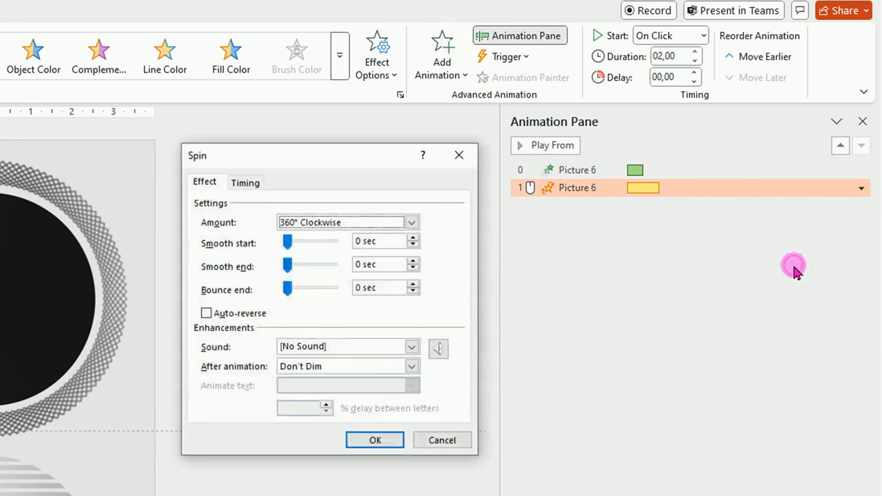
{"action": "left_click", "coordinate": [412, 223]}
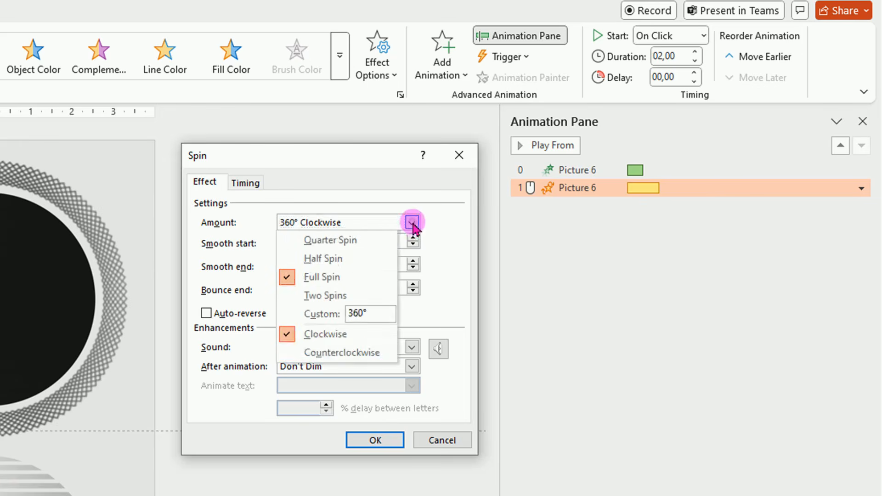
{"action": "left_click", "coordinate": [357, 354]}
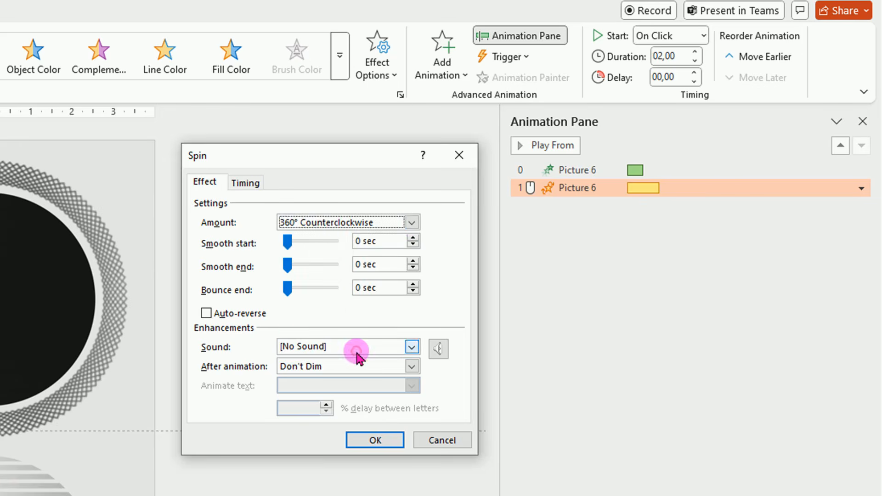
Set the ring's Spin timing to start With Previous with a duration of 15 seconds
{"action": "left_click", "coordinate": [246, 183]}
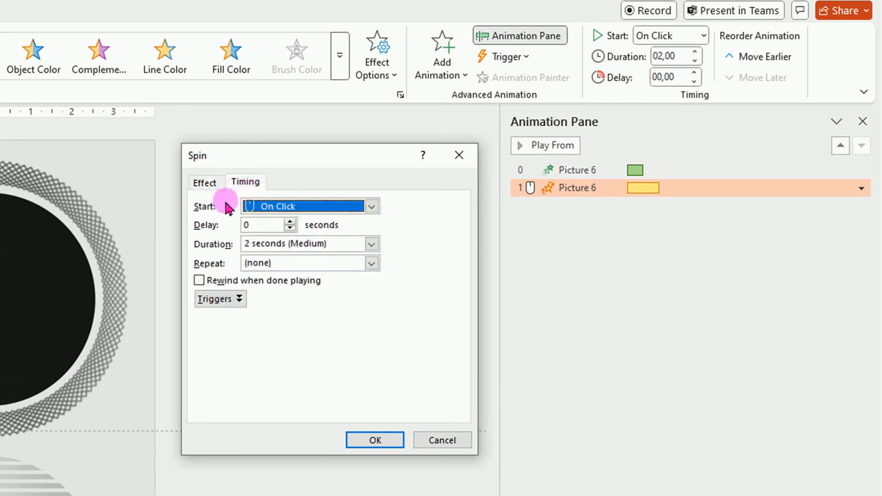
{"action": "left_click", "coordinate": [371, 206]}
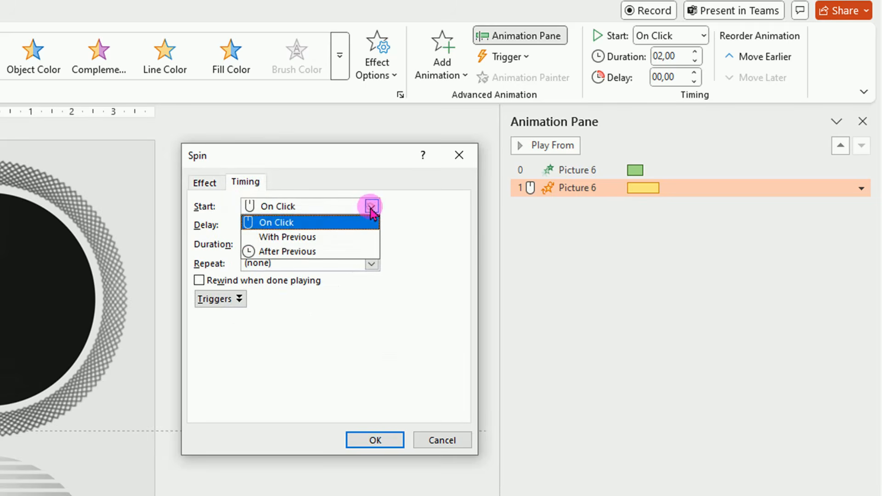
{"action": "left_click", "coordinate": [315, 236]}
{"action": "left_click", "coordinate": [248, 244]}
{"action": "double_click", "coordinate": [248, 245]}
{"action": "type", "text": "15"}
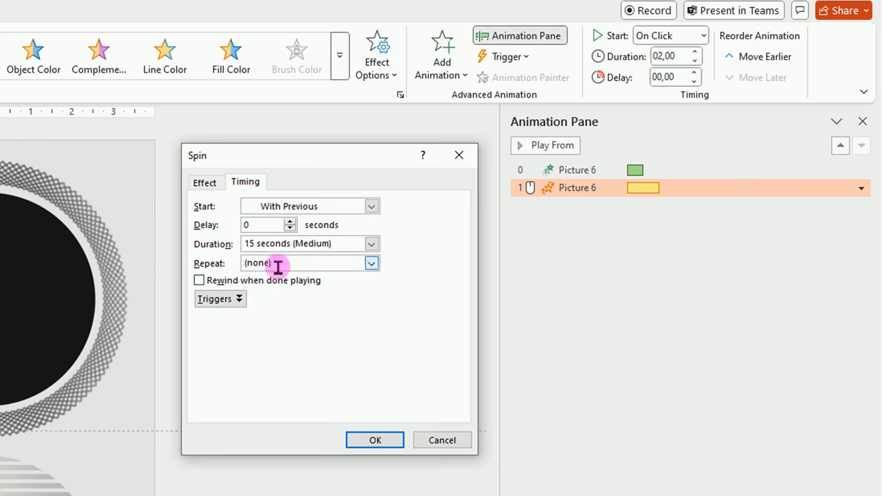
Set the ring's Spin to repeat 2 times and confirm the dialog
{"action": "left_click", "coordinate": [371, 263]}
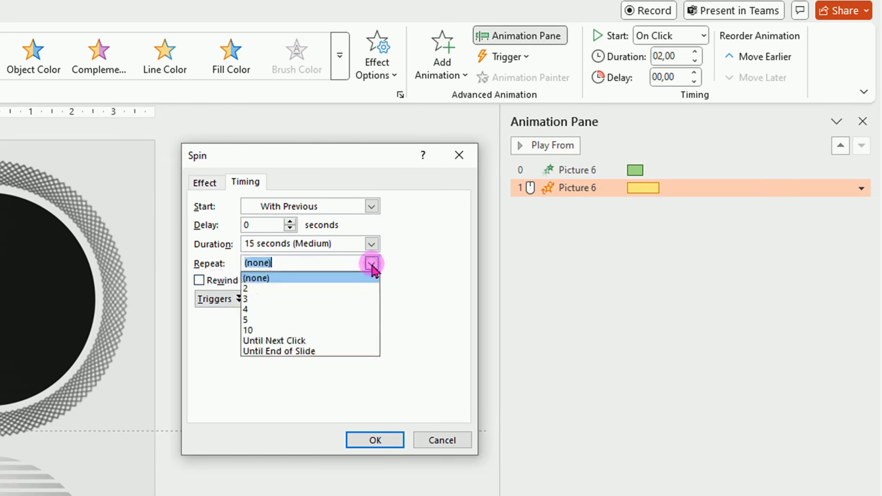
{"action": "left_click", "coordinate": [286, 285]}
{"action": "left_click", "coordinate": [375, 440]}
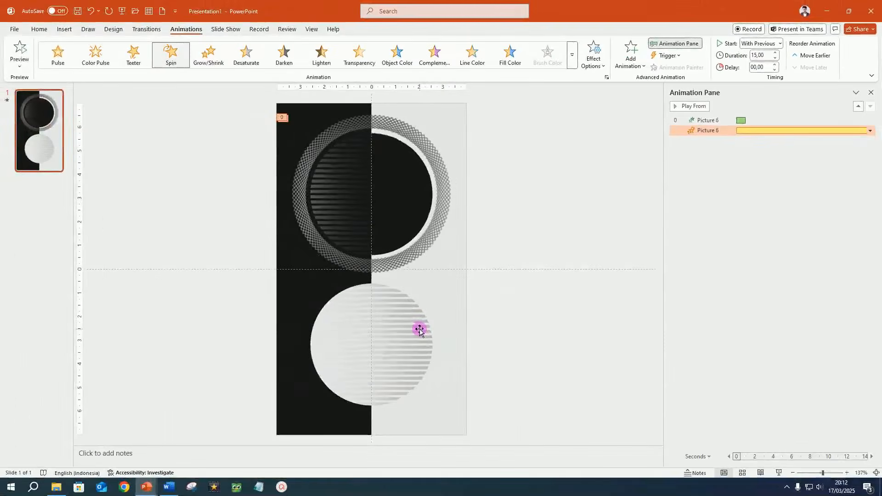
Insert the gold mandala ring picture from the 05 BG islamic folder and move it over the lower circle
{"action": "left_click", "coordinate": [54, 489]}
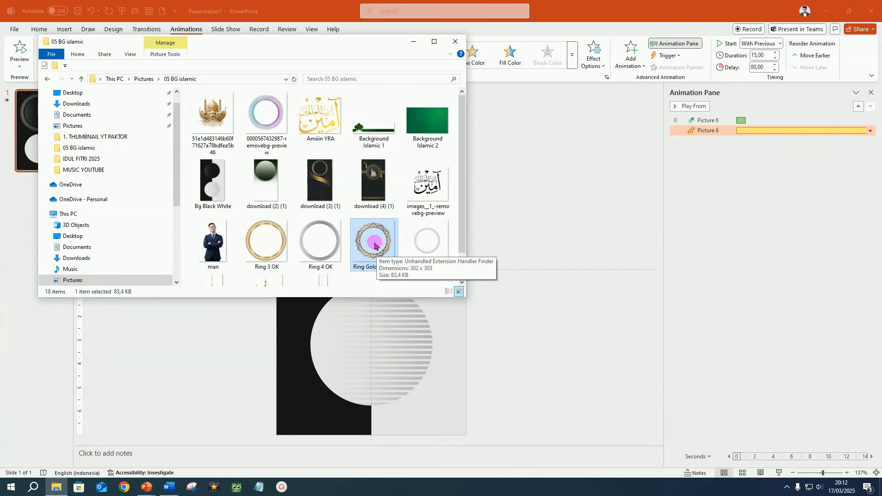
{"action": "left_click_drag", "start_coordinate": [374, 246], "coordinate": [406, 367]}
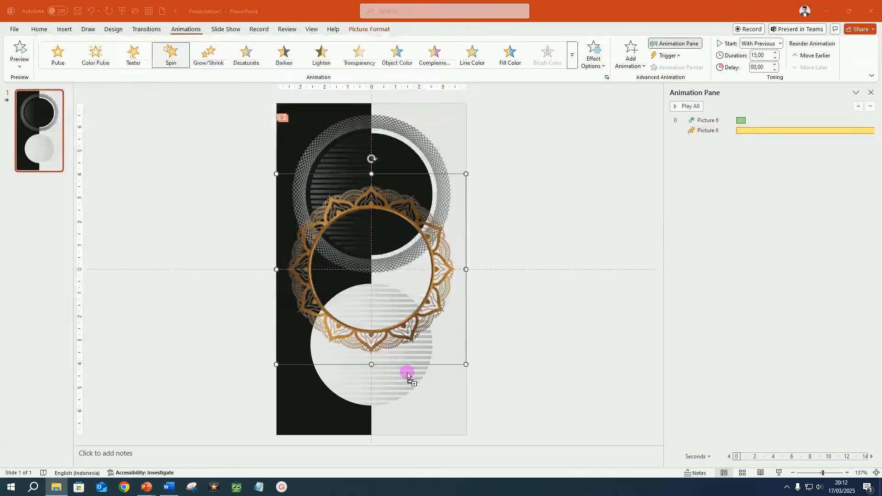
{"action": "left_click_drag", "start_coordinate": [443, 267], "coordinate": [441, 331]}
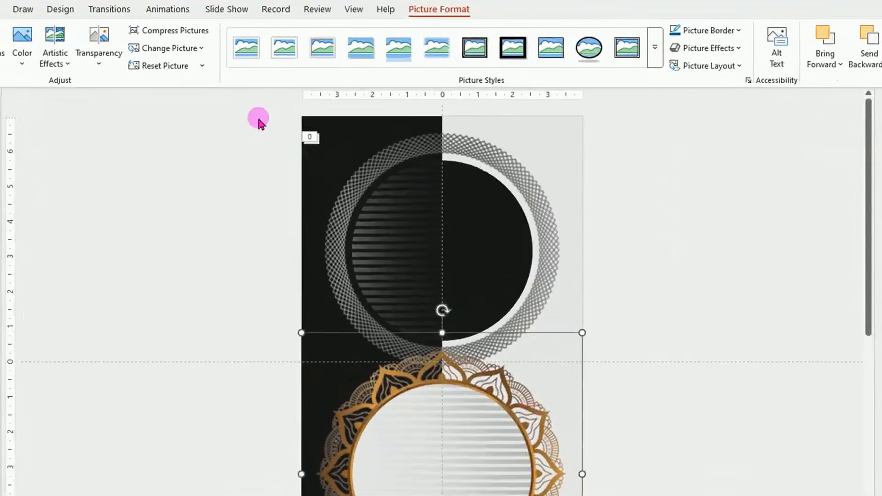
Apply a Zoom entrance animation to the gold ring, starting With Previous and lasting 1 second
{"action": "left_click", "coordinate": [164, 10]}
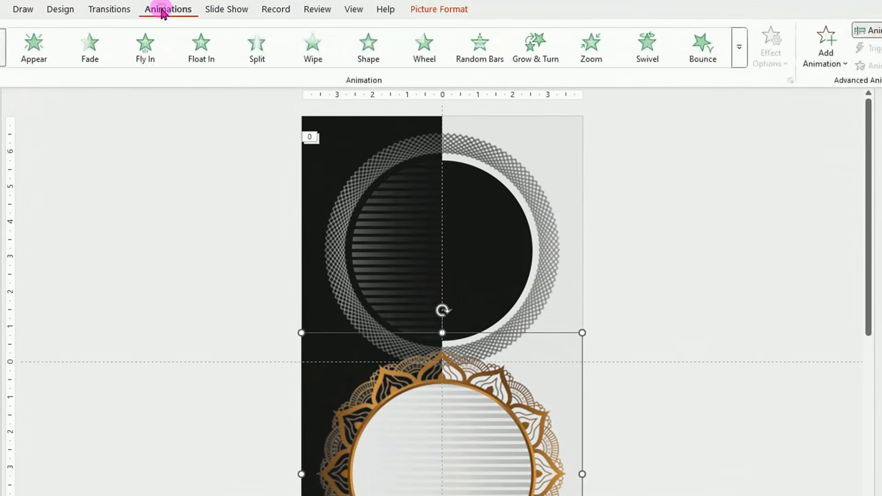
{"action": "left_click", "coordinate": [595, 54]}
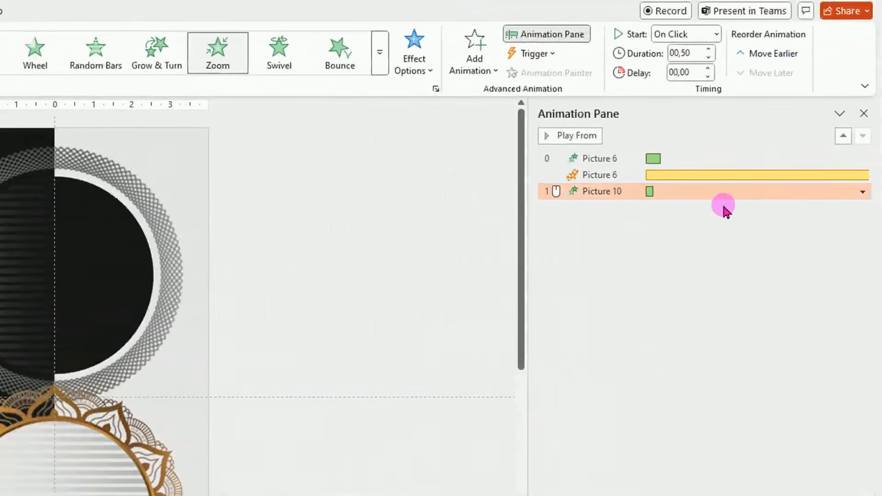
{"action": "left_click", "coordinate": [717, 36]}
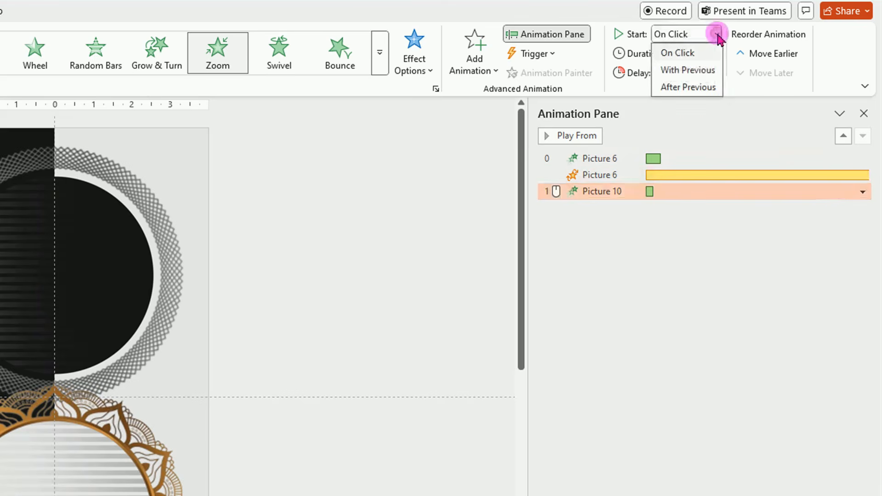
{"action": "left_click", "coordinate": [701, 71]}
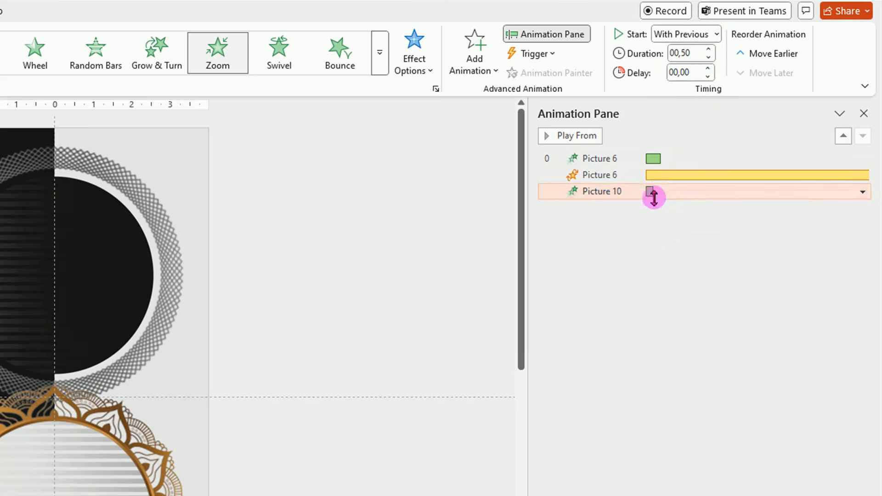
{"action": "left_click_drag", "start_coordinate": [652, 193], "coordinate": [661, 195]}
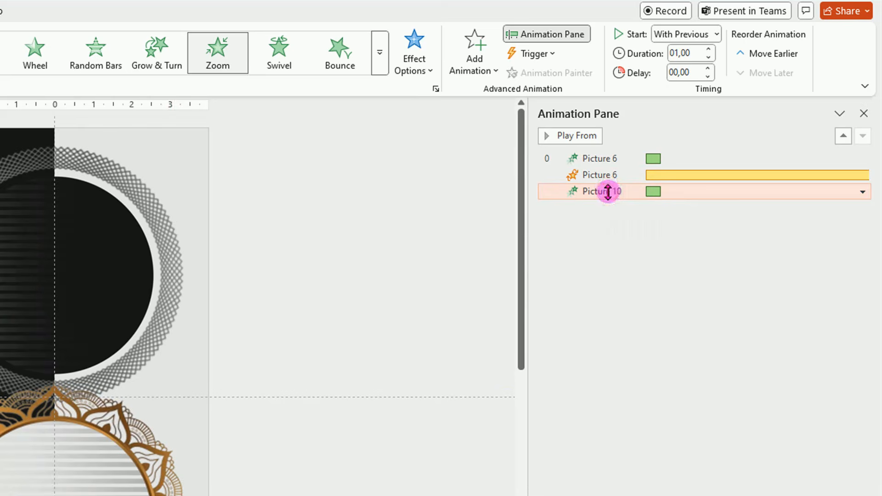
Add a Spin emphasis animation to the gold ring and enable Auto-reverse in its effect options
{"action": "left_click", "coordinate": [474, 70]}
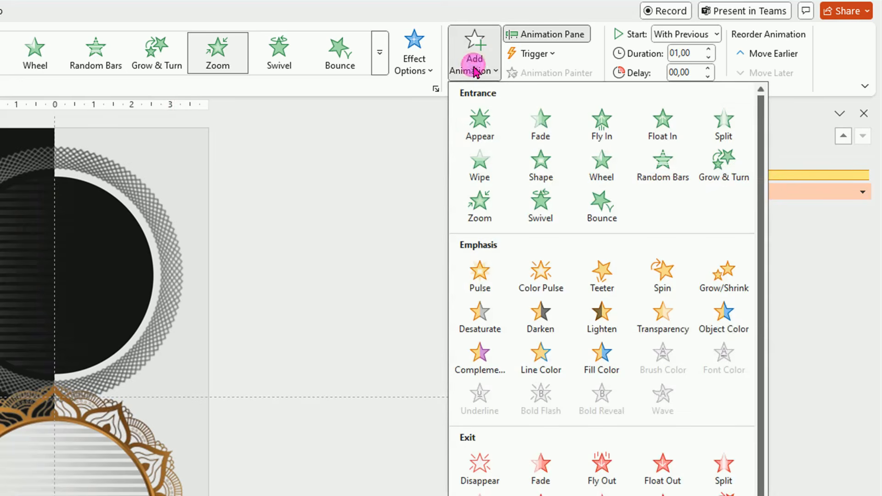
{"action": "left_click", "coordinate": [662, 282]}
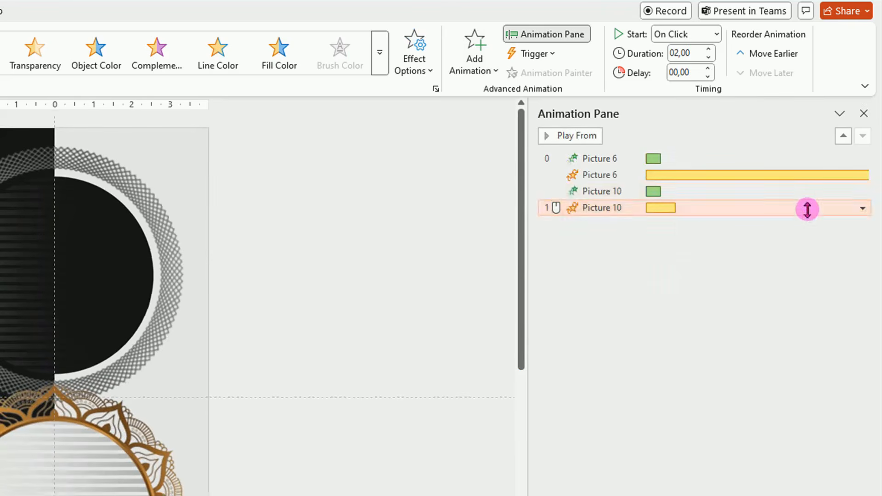
{"action": "left_click", "coordinate": [862, 209]}
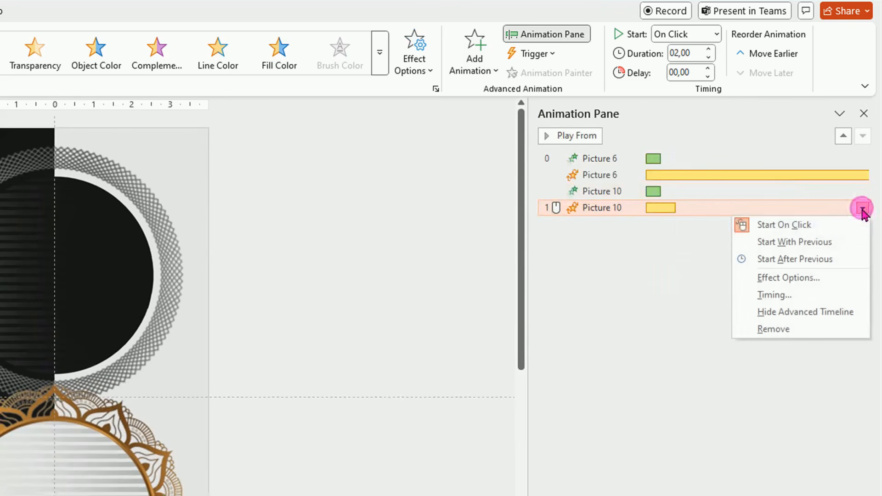
{"action": "left_click", "coordinate": [807, 277]}
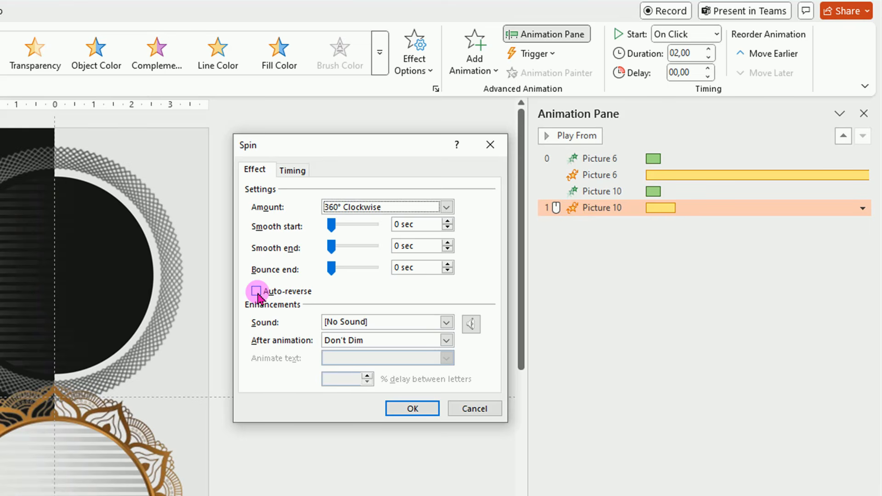
{"action": "left_click", "coordinate": [258, 293]}
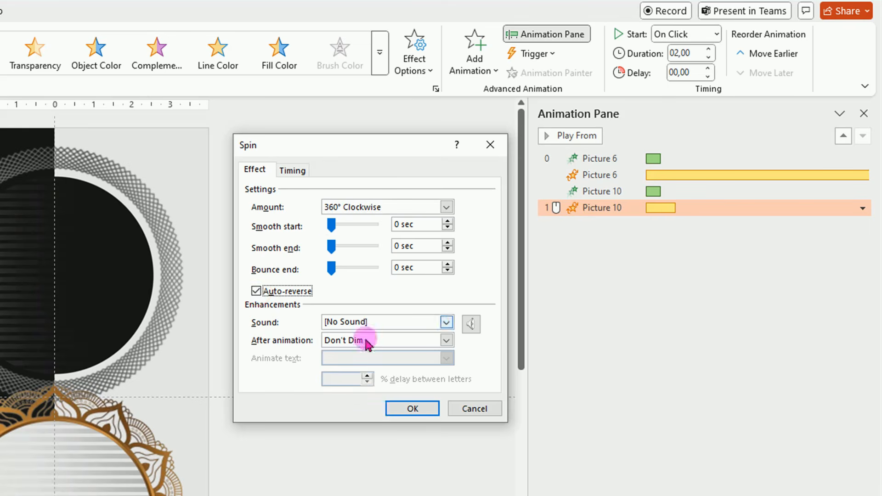
Set the gold ring's Spin timing to start With Previous with a duration of 15 seconds
{"action": "left_click", "coordinate": [291, 173]}
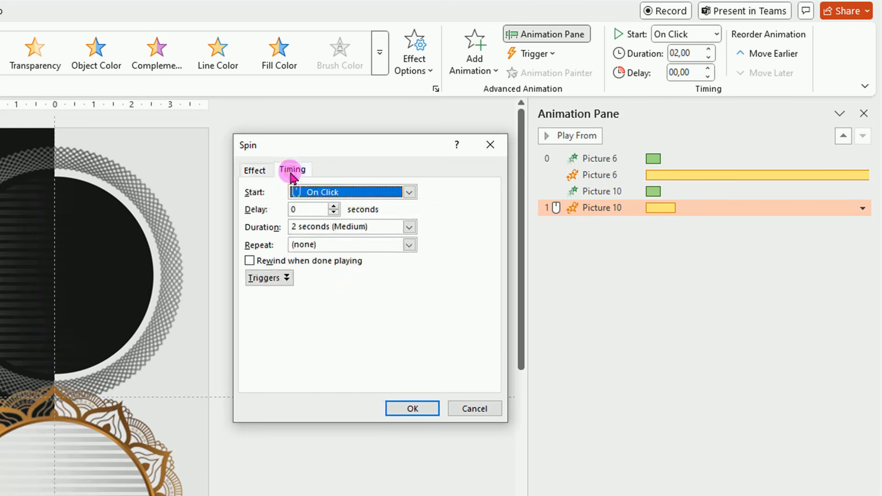
{"action": "left_click", "coordinate": [409, 192]}
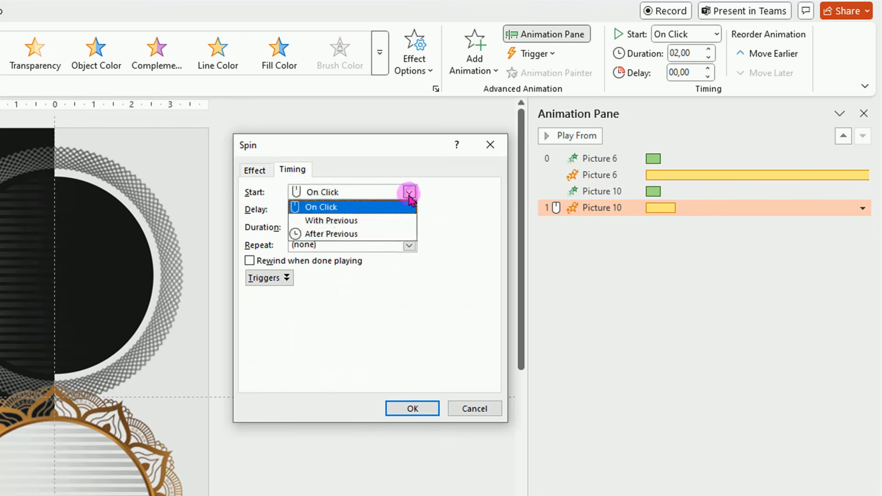
{"action": "left_click", "coordinate": [366, 220]}
{"action": "left_click", "coordinate": [292, 227]}
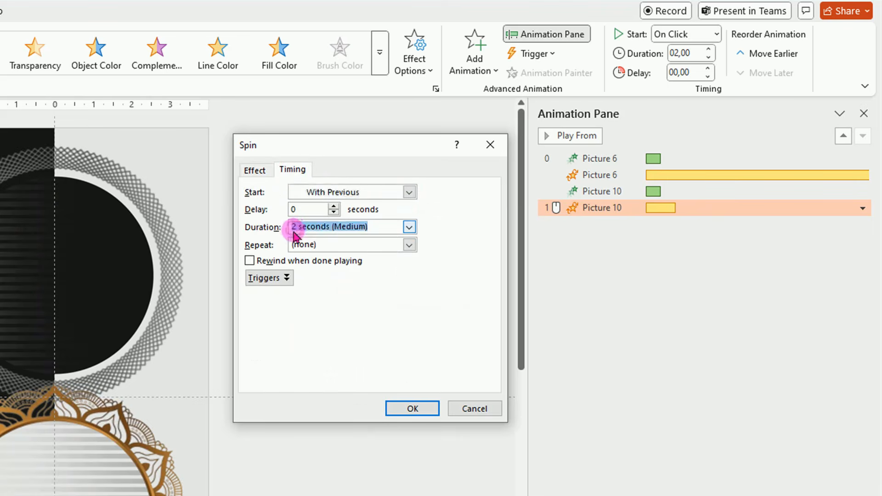
{"action": "left_click", "coordinate": [294, 228]}
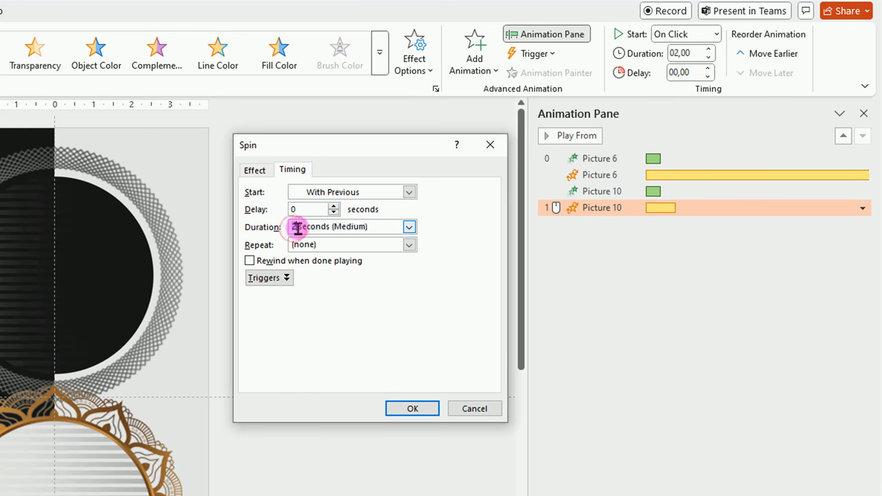
{"action": "type", "text": "1"}
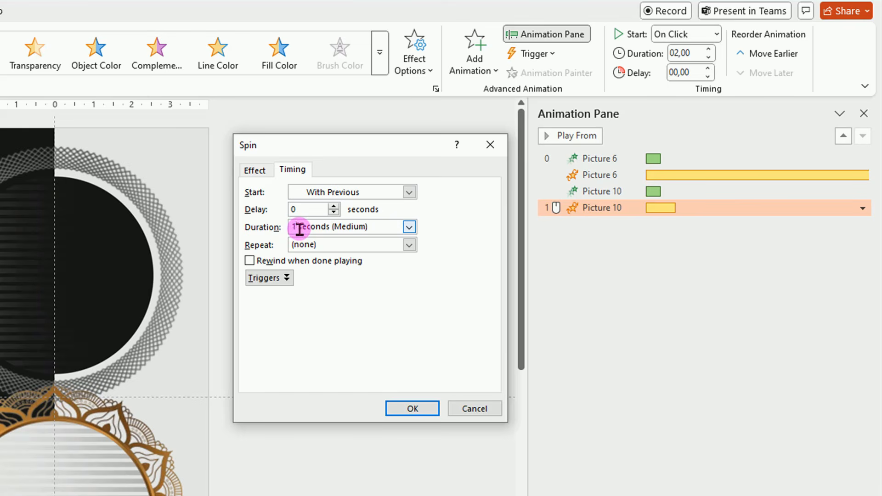
{"action": "type", "text": "5"}
{"action": "left_click", "coordinate": [413, 411]}
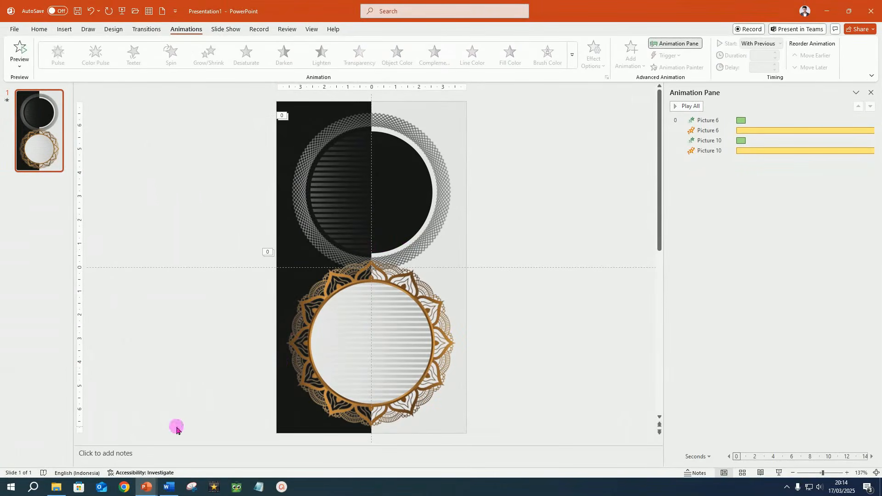
Insert the Ring 3 OK picture from the same folder and place it over the upper circle
{"action": "left_click", "coordinate": [55, 490]}
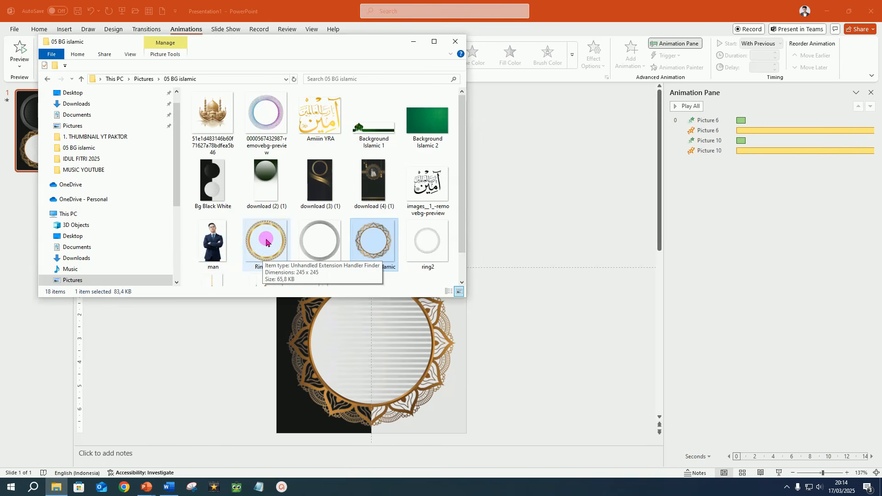
{"action": "left_click_drag", "start_coordinate": [265, 242], "coordinate": [436, 201]}
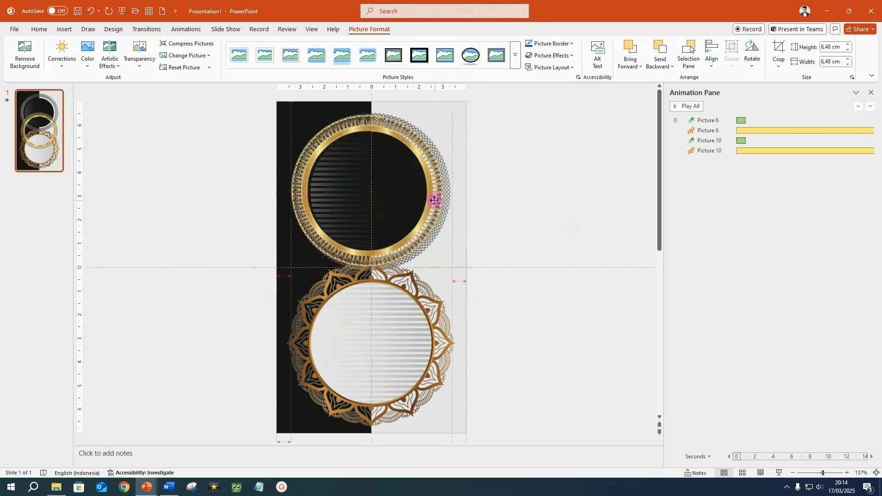
{"action": "left_click_drag", "start_coordinate": [436, 201], "coordinate": [437, 199]}
{"action": "key", "text": "Escape"}
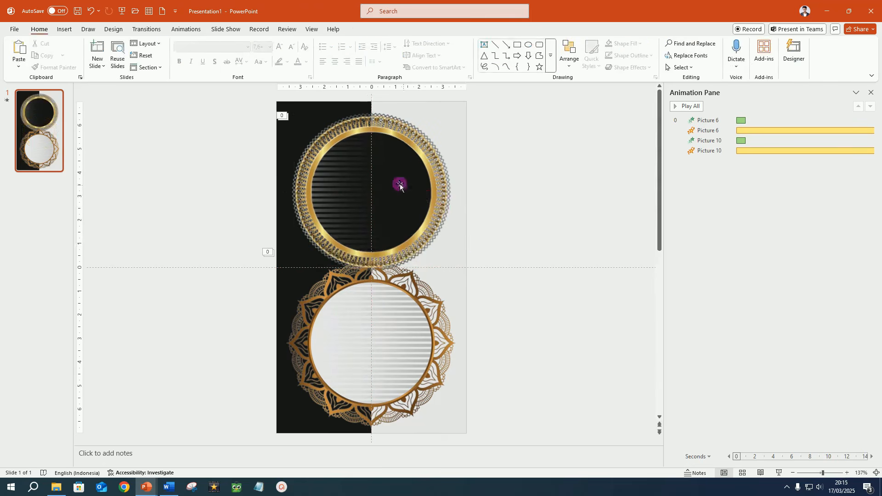
Apply a Zoom entrance animation to the upper ring, starting With Previous with a 0.5-second delay
{"action": "left_click", "coordinate": [423, 161]}
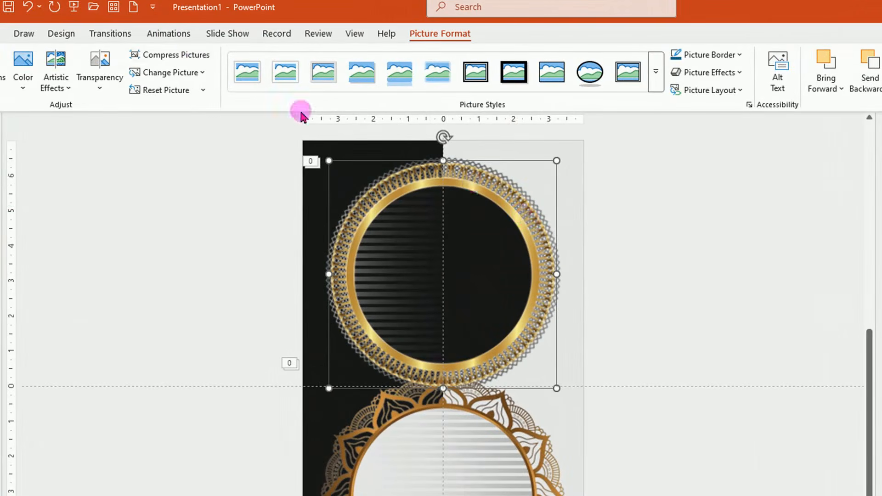
{"action": "left_click", "coordinate": [168, 35]}
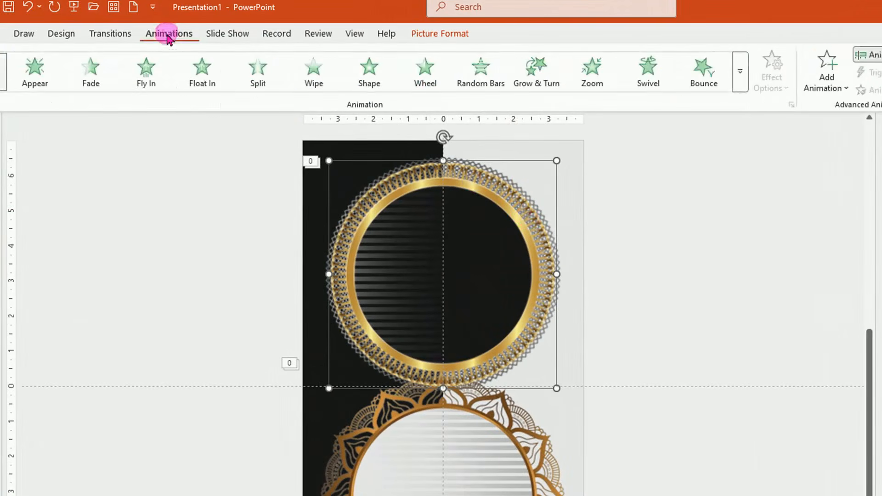
{"action": "left_click", "coordinate": [640, 88]}
{"action": "left_click", "coordinate": [594, 81]}
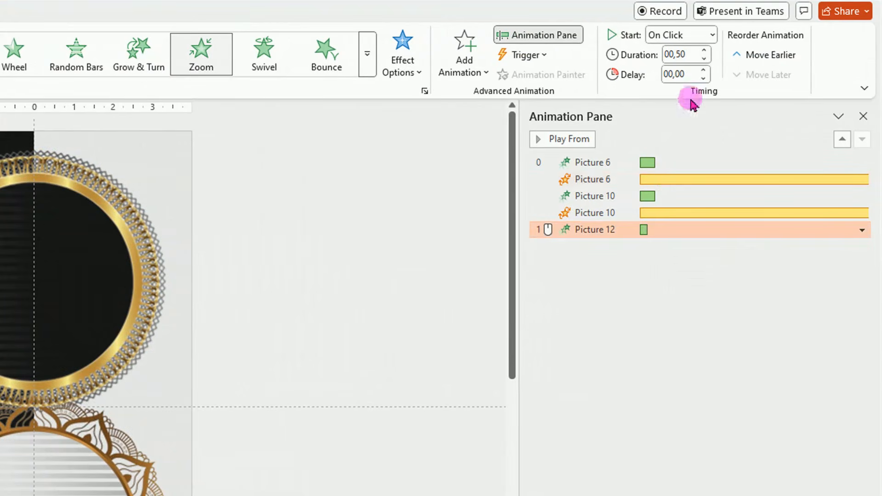
{"action": "left_click", "coordinate": [711, 35]}
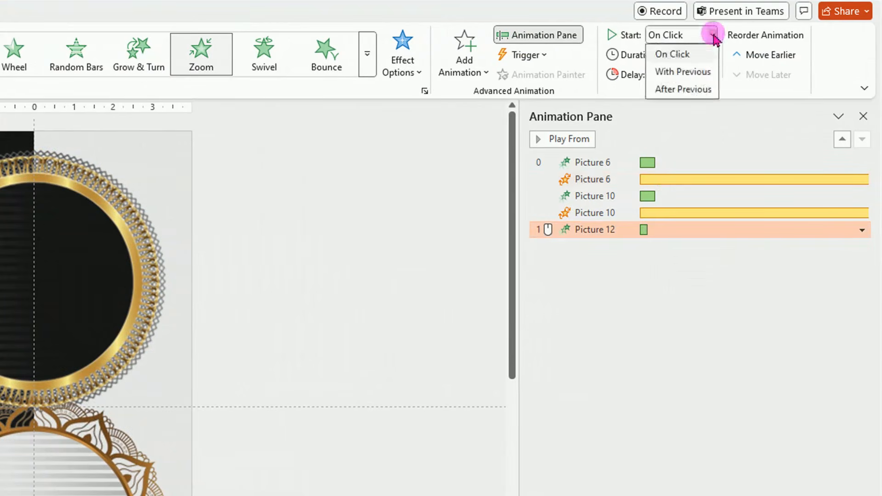
{"action": "left_click", "coordinate": [693, 72]}
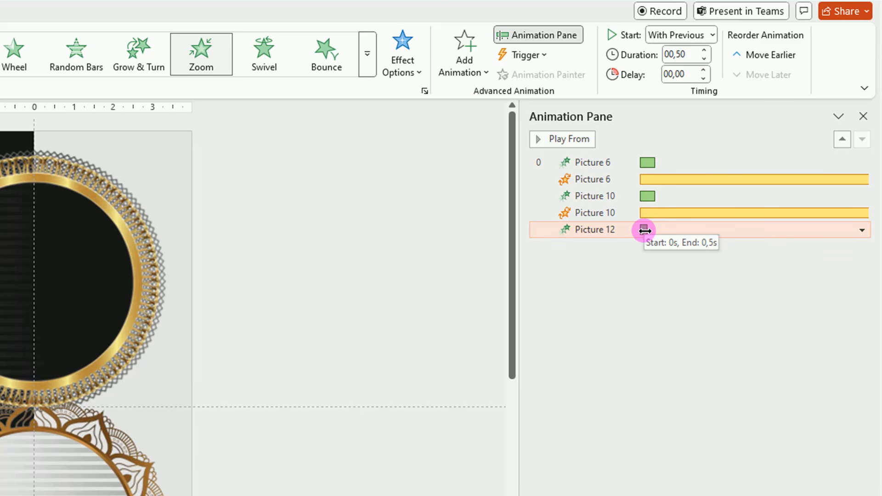
{"action": "left_click_drag", "start_coordinate": [645, 231], "coordinate": [652, 232]}
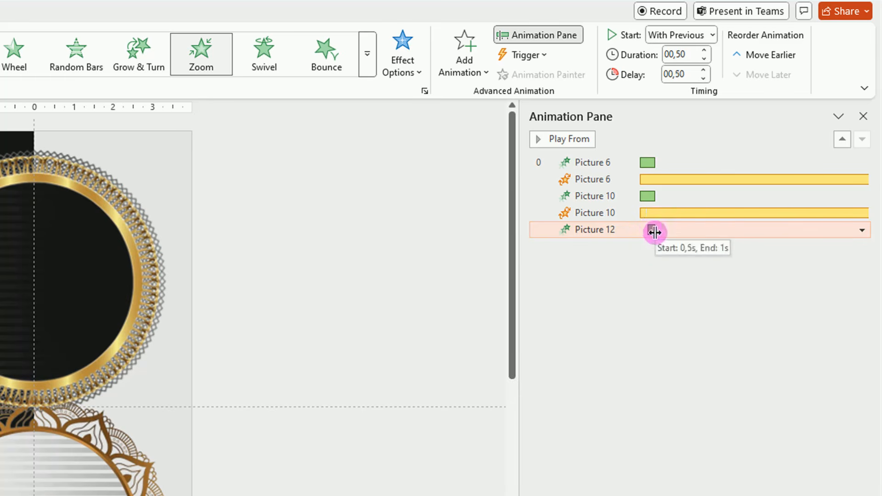
{"action": "left_click", "coordinate": [623, 228]}
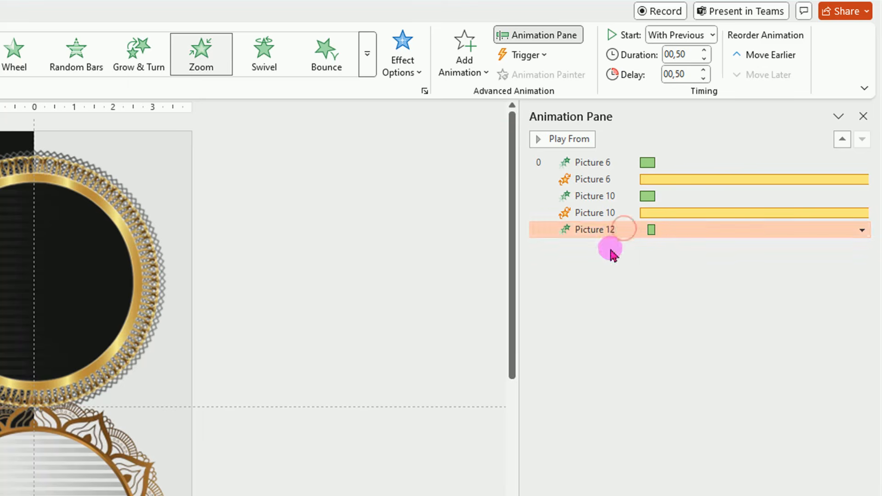
Add a Spin emphasis animation to the upper ring and set it to start With Previous
{"action": "left_click", "coordinate": [471, 67]}
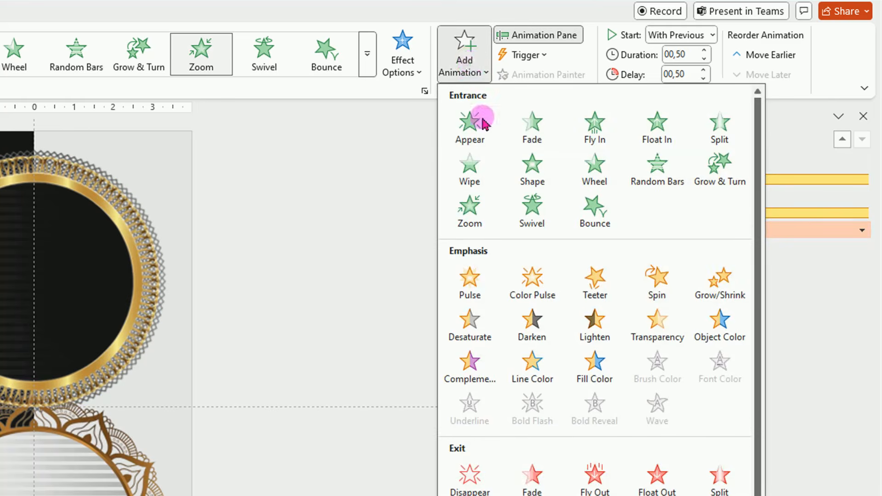
{"action": "left_click", "coordinate": [663, 292]}
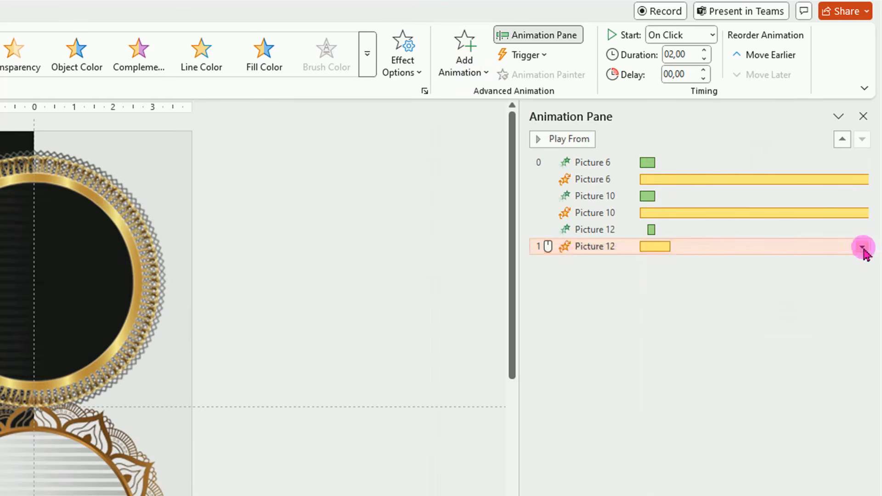
{"action": "left_click", "coordinate": [862, 248]}
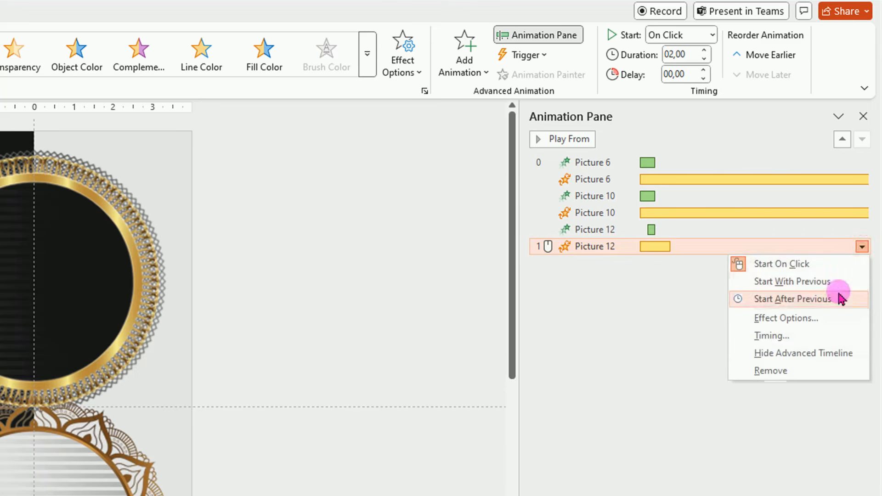
{"action": "left_click", "coordinate": [806, 335]}
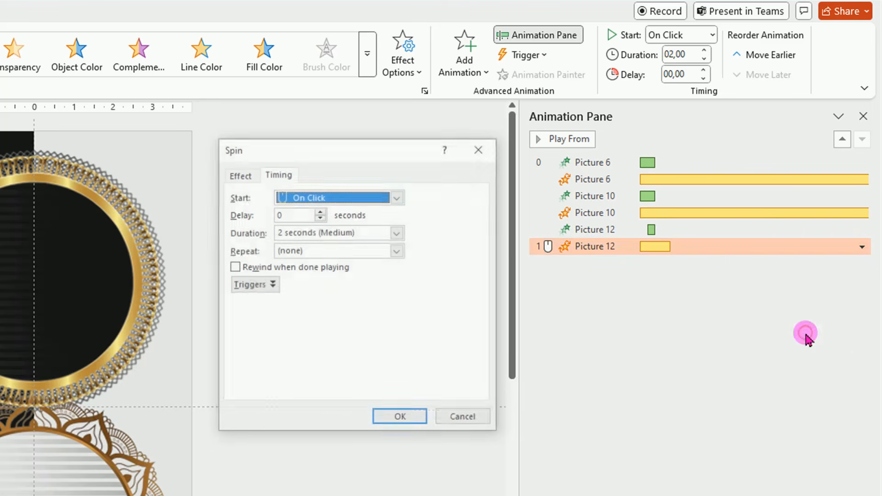
{"action": "left_click", "coordinate": [397, 197]}
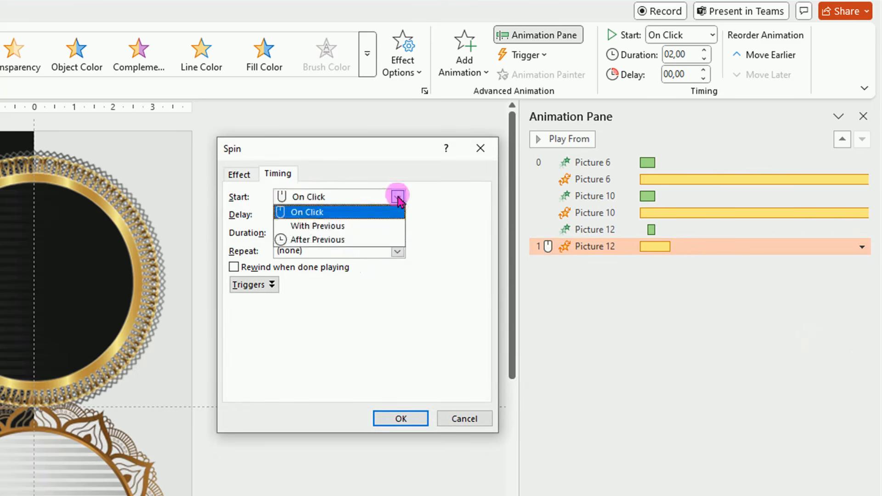
{"action": "left_click", "coordinate": [358, 233]}
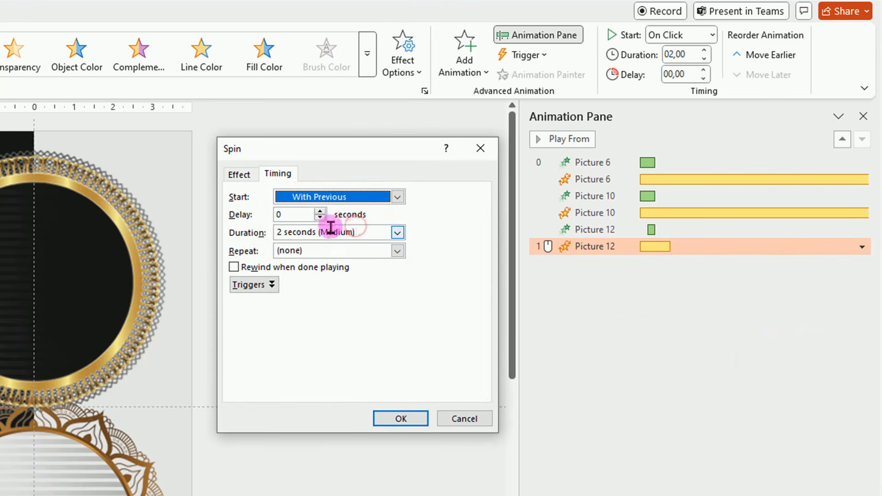
Set the upper ring's Spin duration to 10 seconds and repeat it 3 times
{"action": "triple_click", "coordinate": [278, 232]}
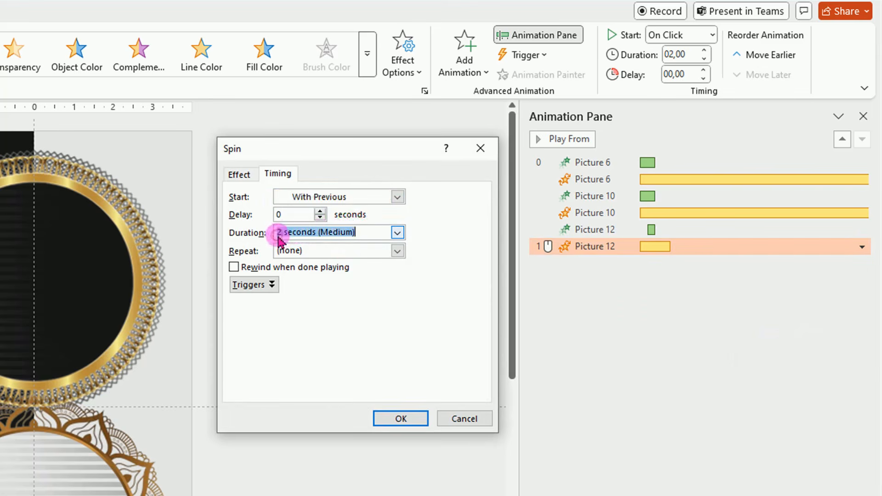
{"action": "left_click", "coordinate": [280, 234]}
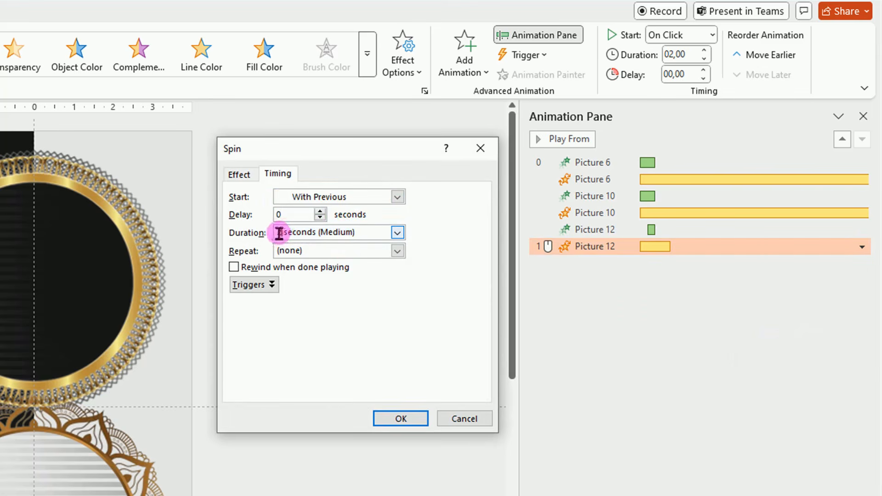
{"action": "key", "text": "BackSpace"}
{"action": "type", "text": "10"}
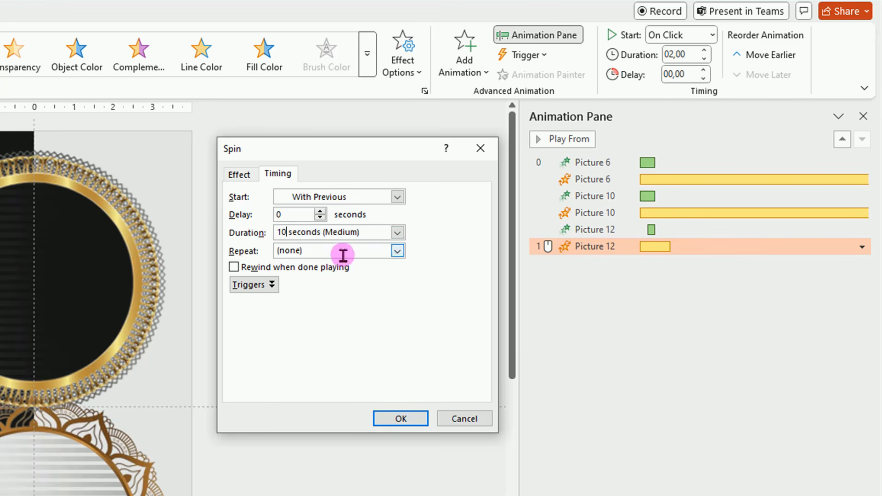
{"action": "left_click", "coordinate": [398, 251]}
{"action": "left_click", "coordinate": [317, 284]}
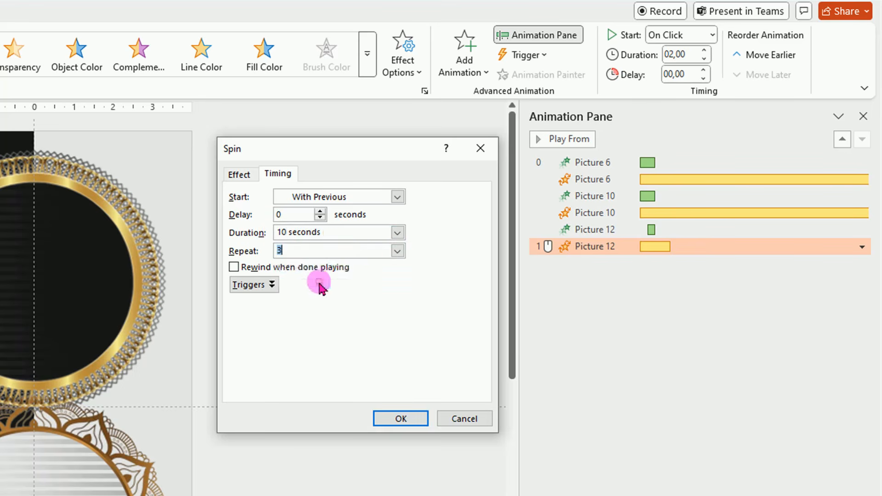
{"action": "left_click", "coordinate": [395, 421]}
{"action": "left_click", "coordinate": [384, 292]}
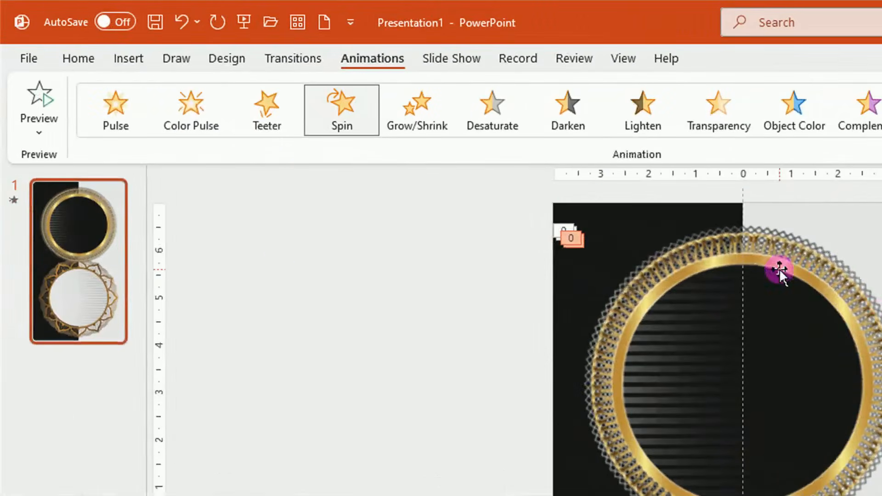
Draw a 5.1 cm circle over the lower frame's opening and remove its outline
{"action": "left_click", "coordinate": [134, 62]}
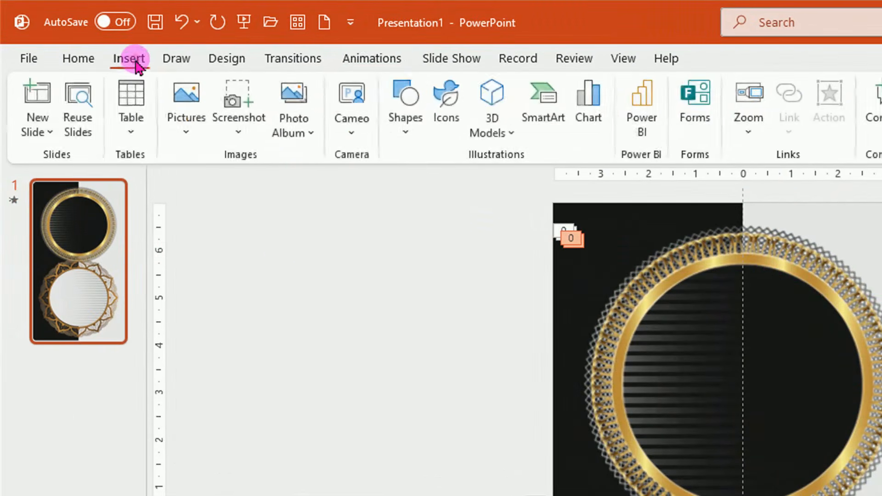
{"action": "left_click", "coordinate": [407, 134]}
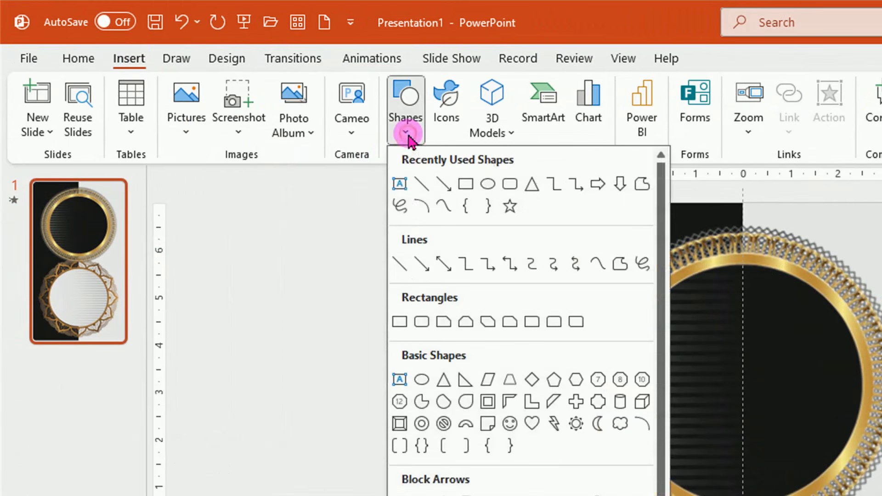
{"action": "left_click", "coordinate": [421, 380]}
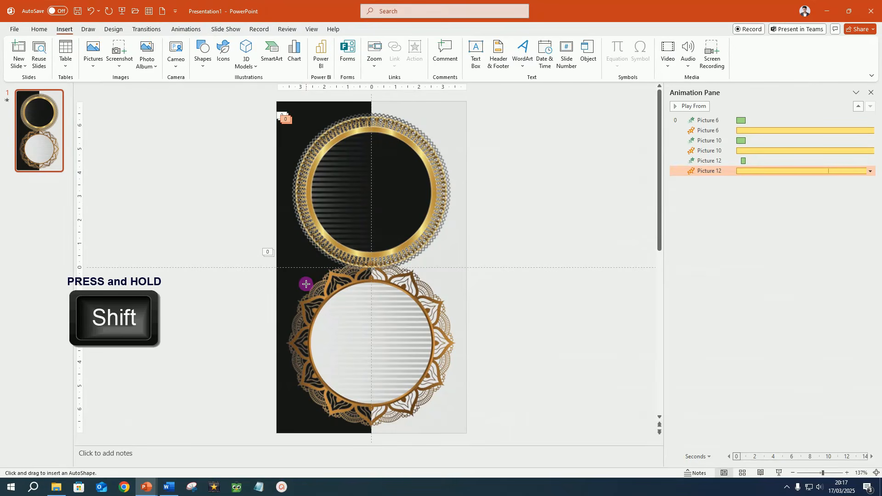
{"action": "left_click_drag", "start_coordinate": [306, 287], "coordinate": [430, 397]}
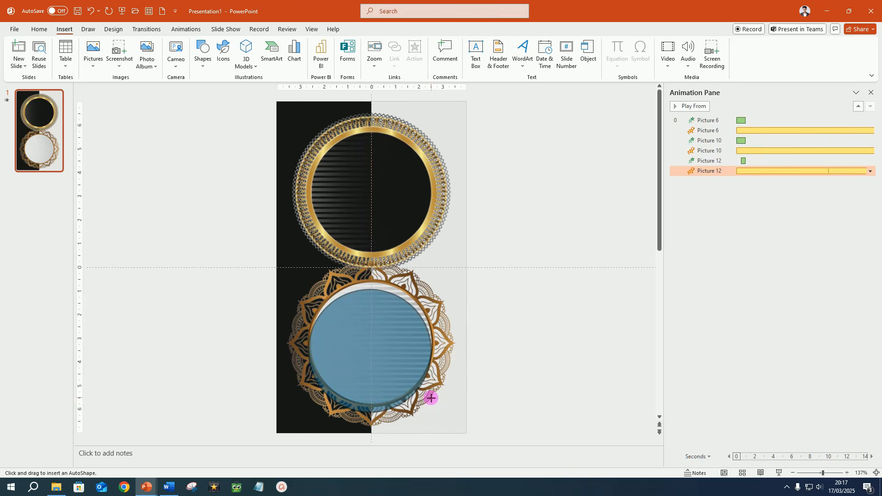
{"action": "left_click_drag", "start_coordinate": [430, 398], "coordinate": [431, 398]}
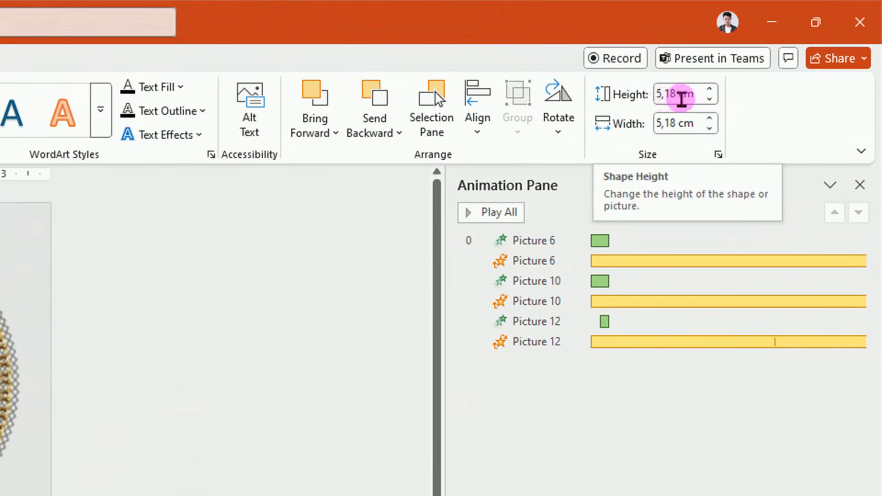
{"action": "left_click", "coordinate": [710, 98]}
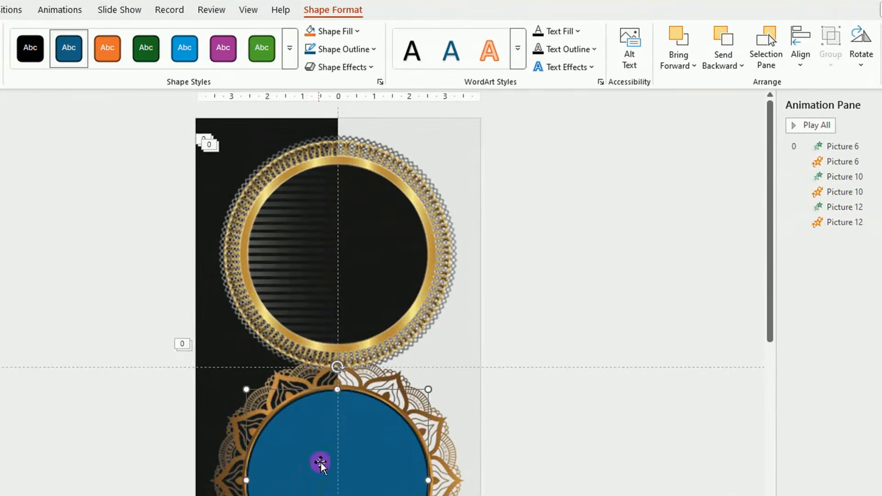
{"action": "left_click", "coordinate": [374, 49]}
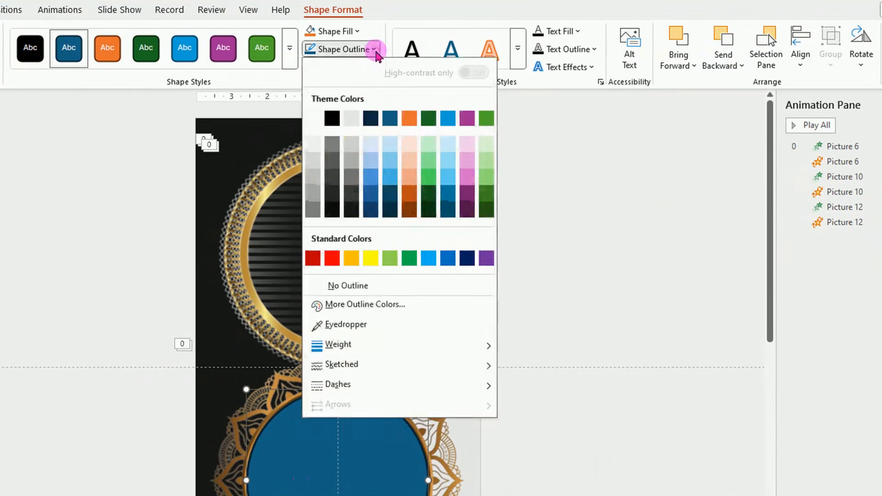
{"action": "left_click", "coordinate": [360, 285]}
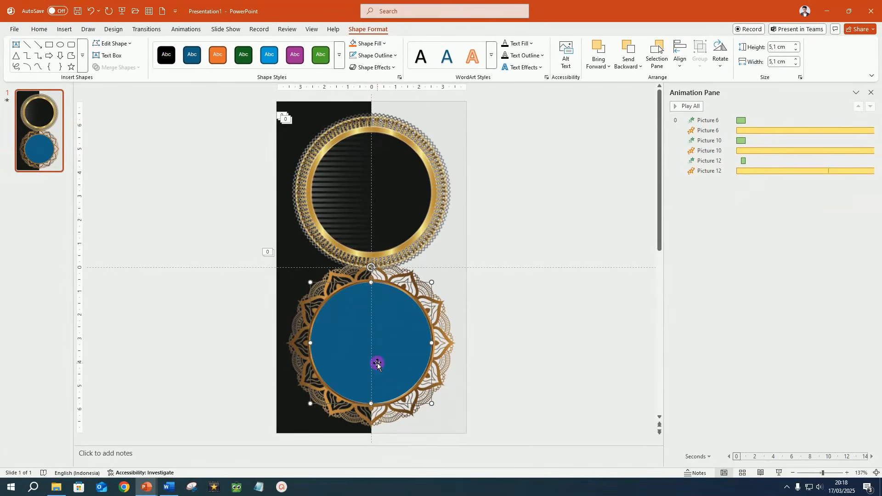
Fill the circle with the golden mosque picture from the 05 BG islamic folder
{"action": "right_click", "coordinate": [402, 316]}
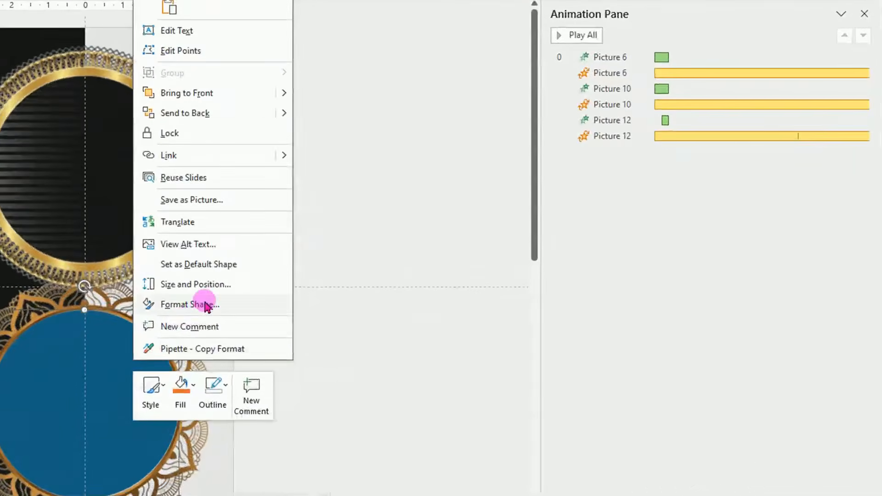
{"action": "left_click", "coordinate": [205, 305]}
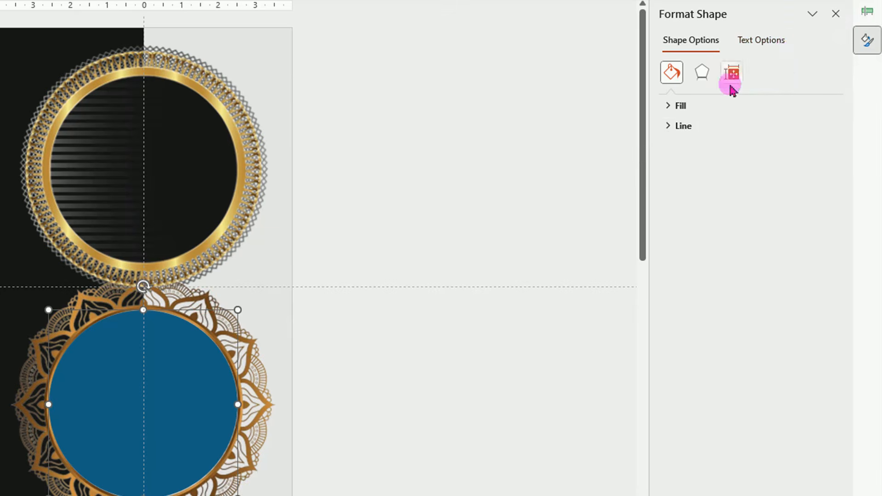
{"action": "left_click", "coordinate": [677, 108]}
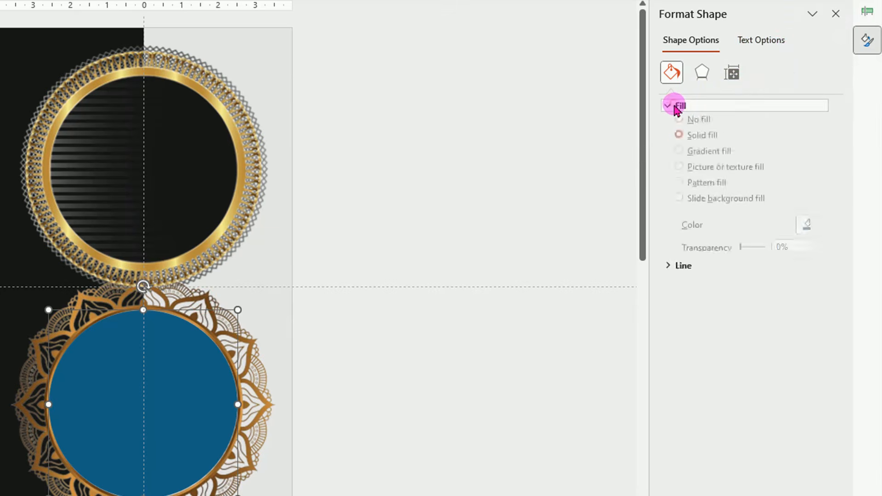
{"action": "left_click", "coordinate": [680, 175]}
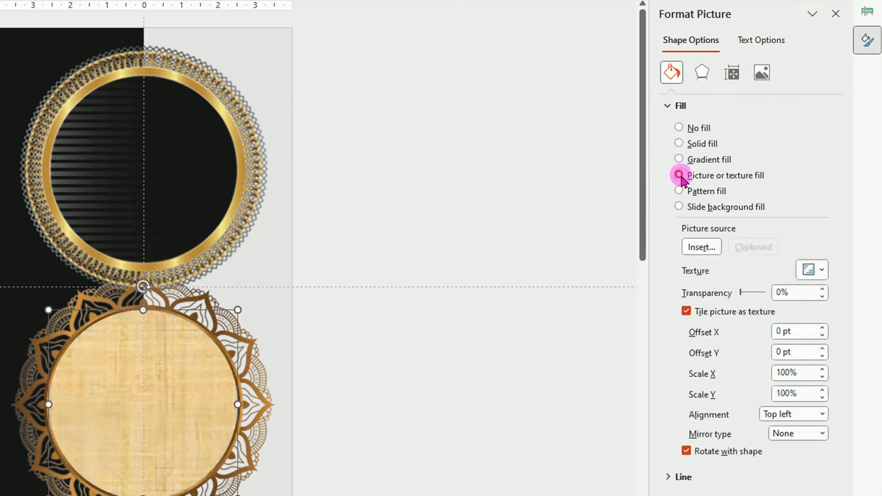
{"action": "left_click", "coordinate": [700, 248]}
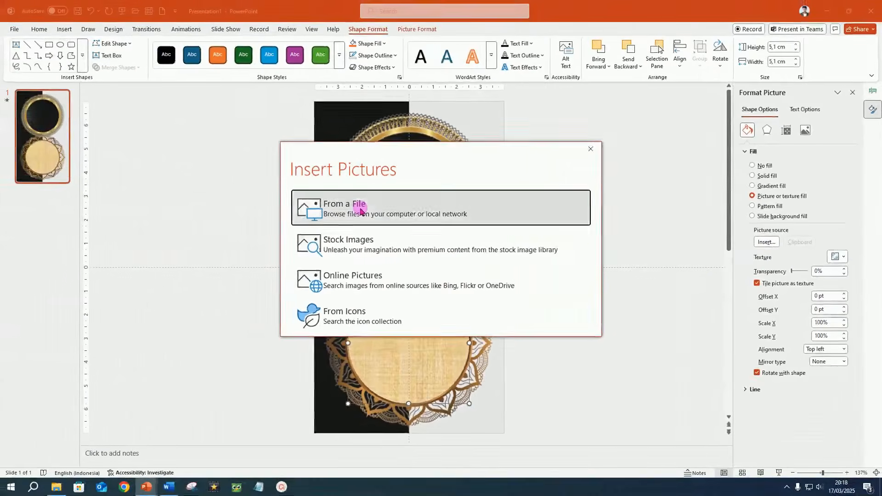
{"action": "left_click", "coordinate": [59, 197]}
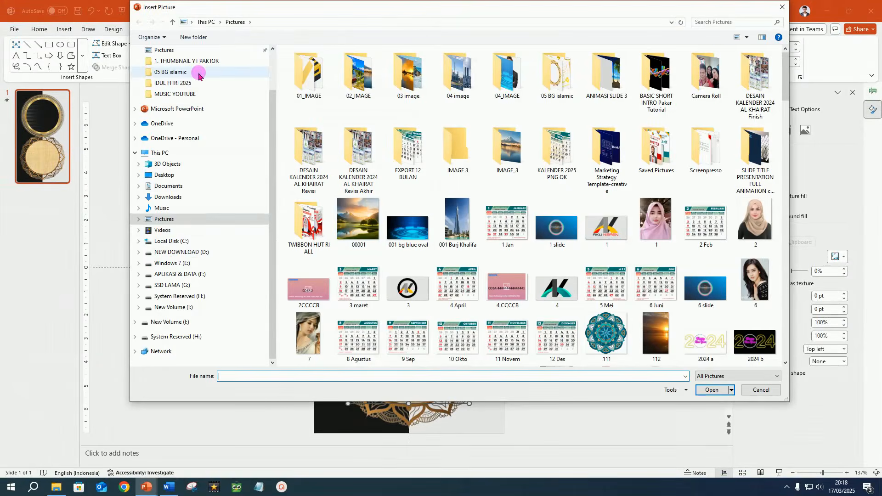
{"action": "left_click", "coordinate": [199, 73]}
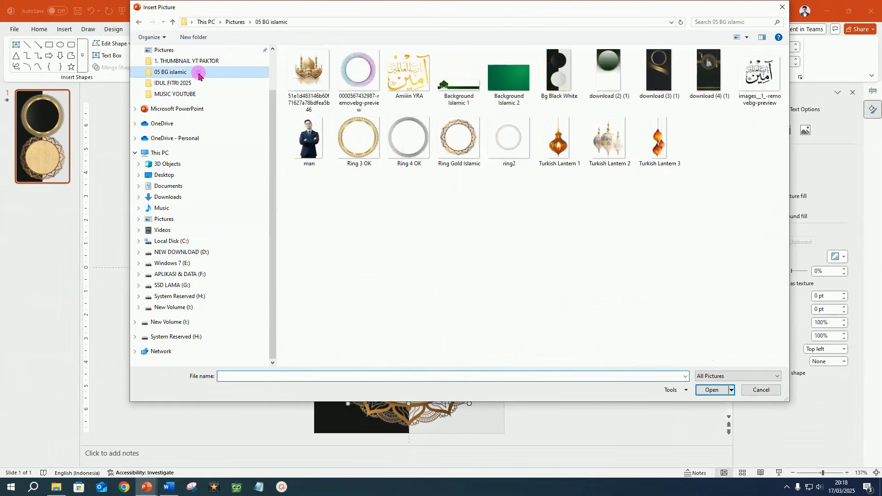
{"action": "left_click", "coordinate": [306, 73]}
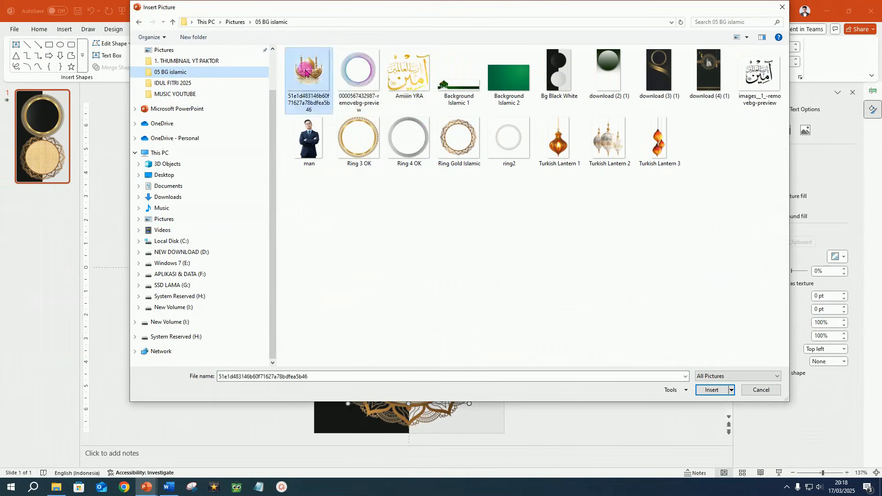
{"action": "left_click", "coordinate": [709, 391]}
{"action": "left_click", "coordinate": [418, 339]}
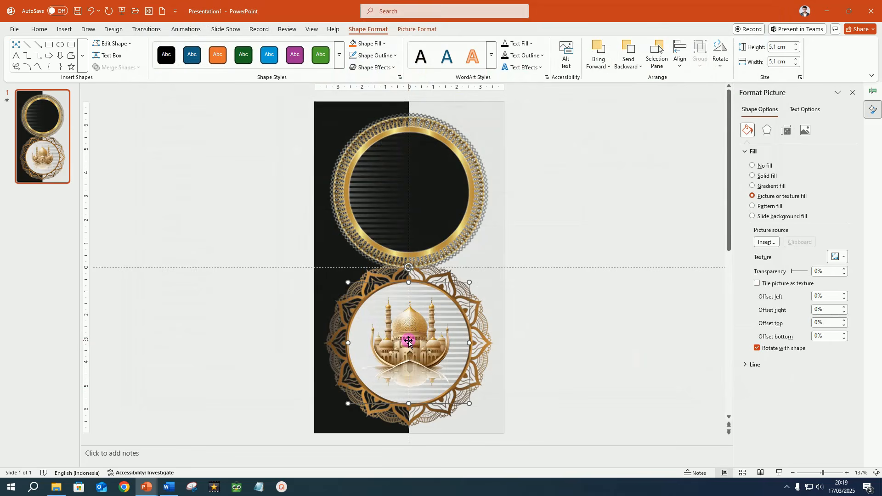
Duplicate the mosque-filled circle, move the copy beside the slide, and refill it with the family picture from Downloads
{"action": "key", "text": "ctrl+d"}
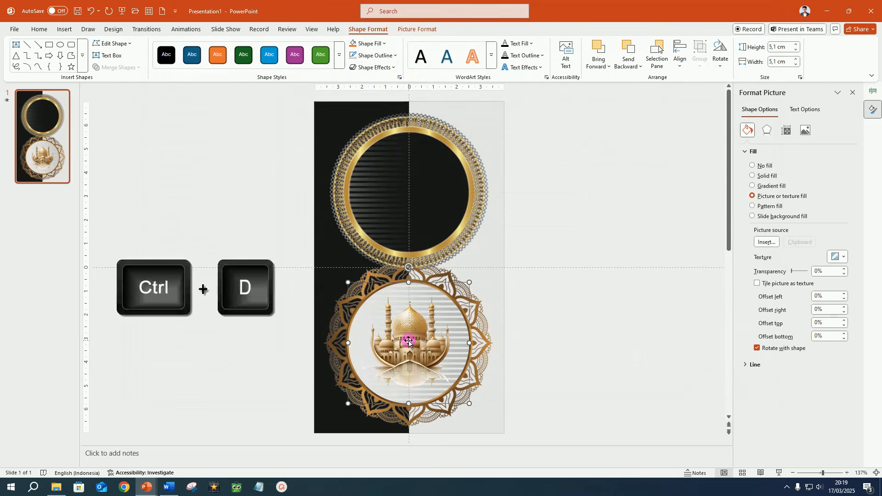
{"action": "left_click_drag", "start_coordinate": [418, 352], "coordinate": [585, 260]}
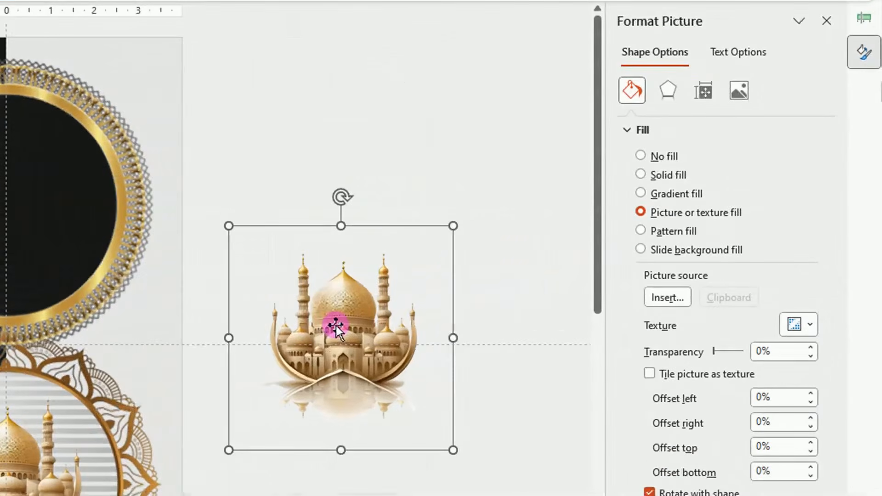
{"action": "left_click", "coordinate": [666, 299]}
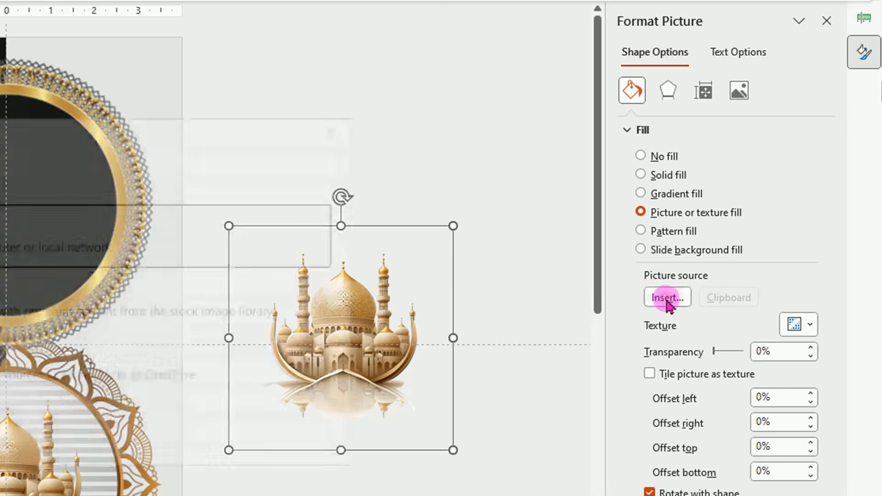
{"action": "left_click", "coordinate": [327, 221]}
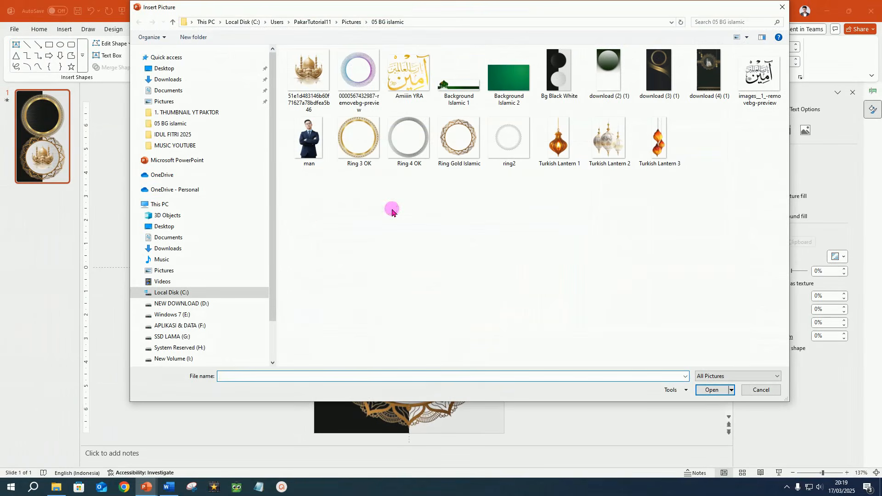
{"action": "left_click", "coordinate": [168, 79]}
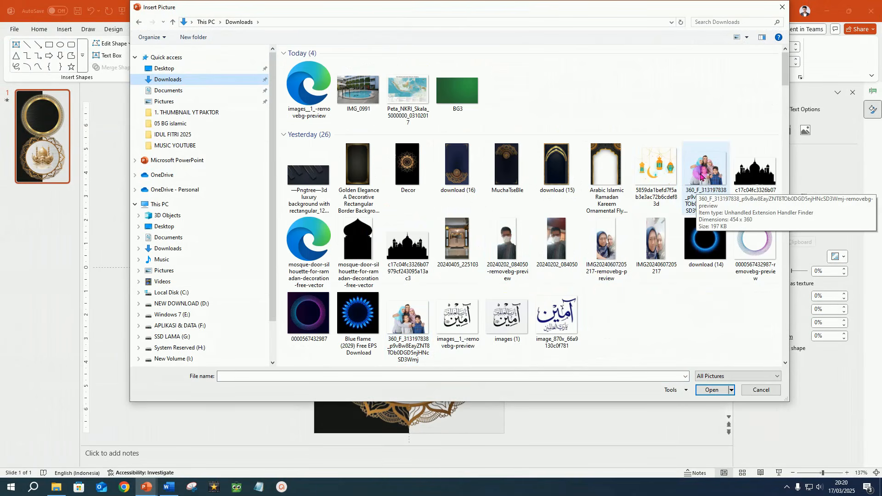
{"action": "left_click", "coordinate": [701, 178]}
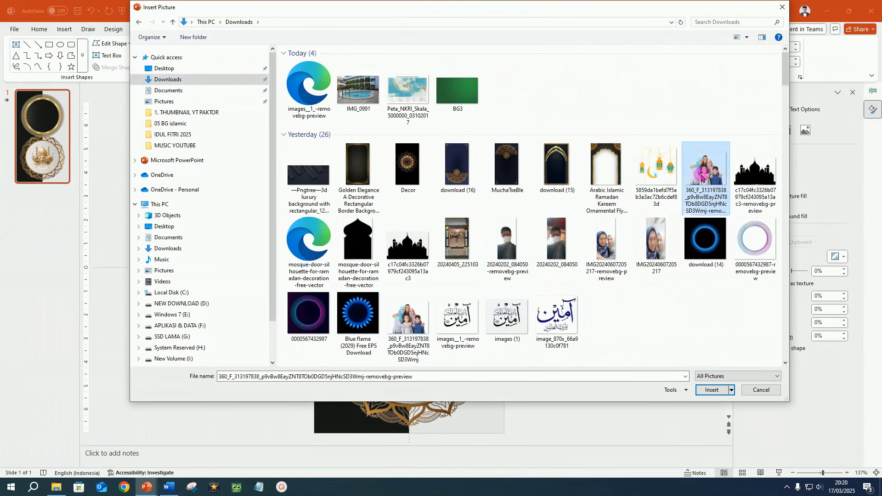
{"action": "left_click", "coordinate": [699, 394]}
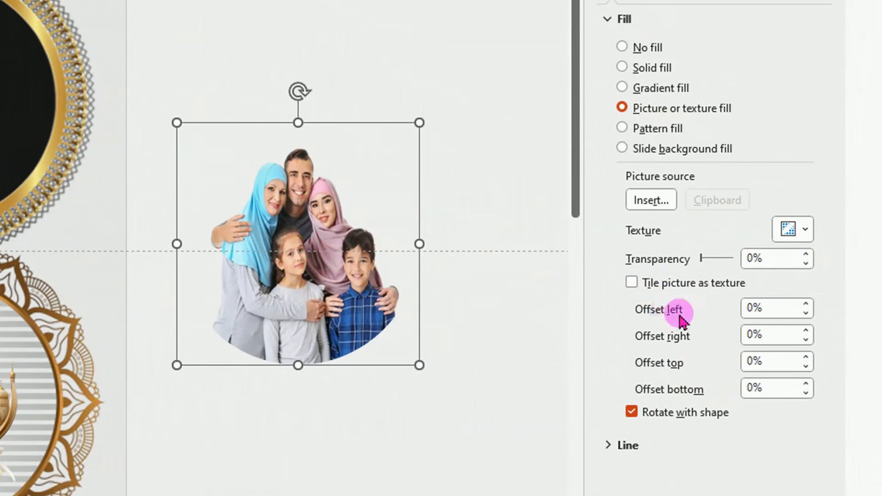
Set the family picture's left and right fill offsets to -13%
{"action": "left_click", "coordinate": [806, 312]}
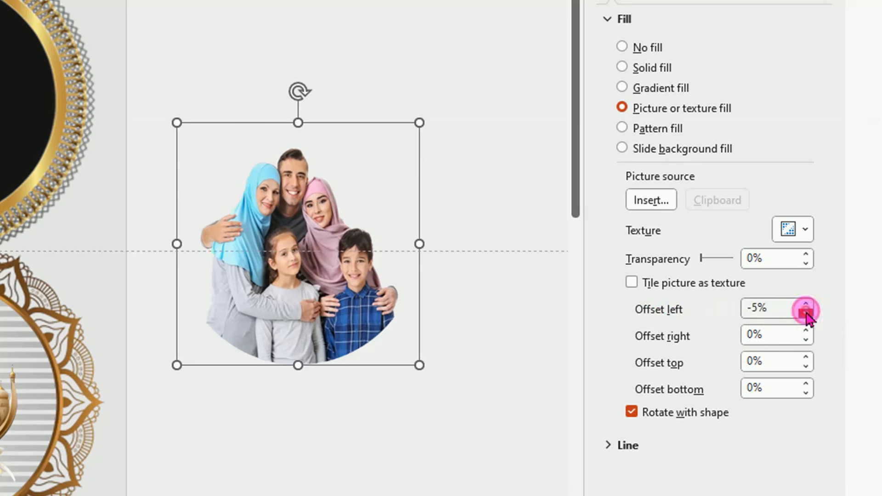
{"action": "left_click", "coordinate": [806, 313]}
{"action": "left_click", "coordinate": [806, 340]}
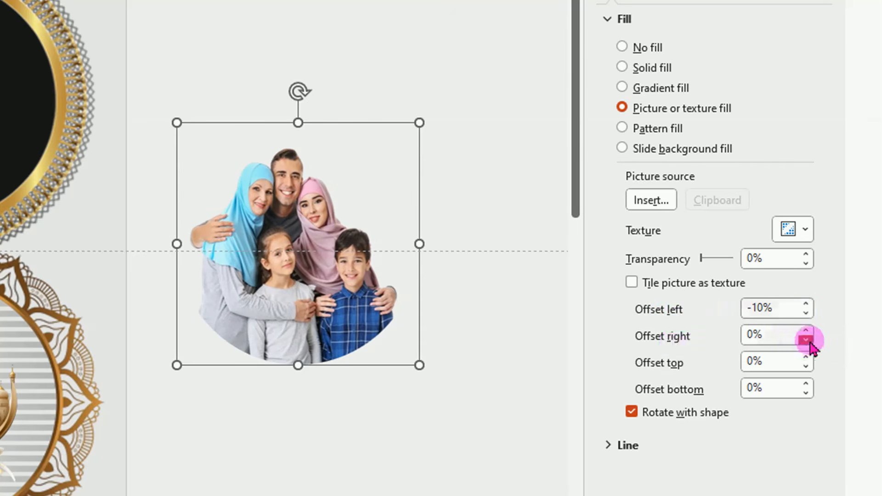
{"action": "left_click", "coordinate": [806, 340]}
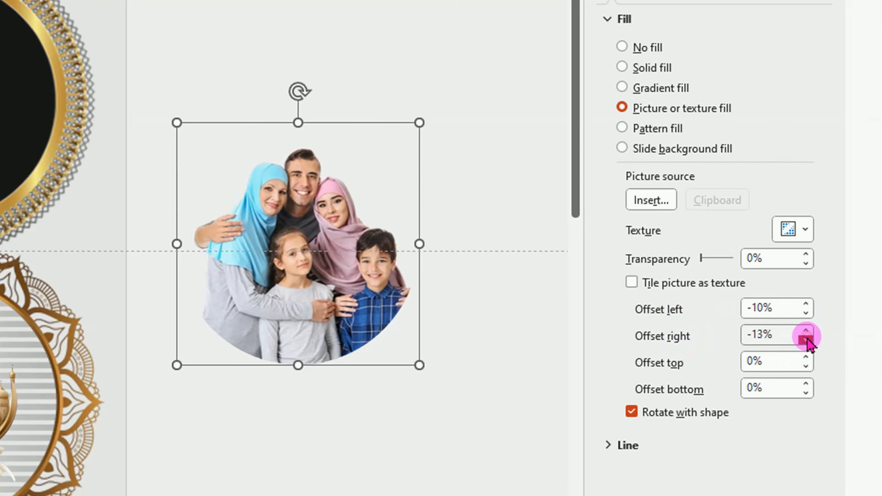
{"action": "left_click", "coordinate": [806, 313]}
{"action": "left_click", "coordinate": [806, 313]}
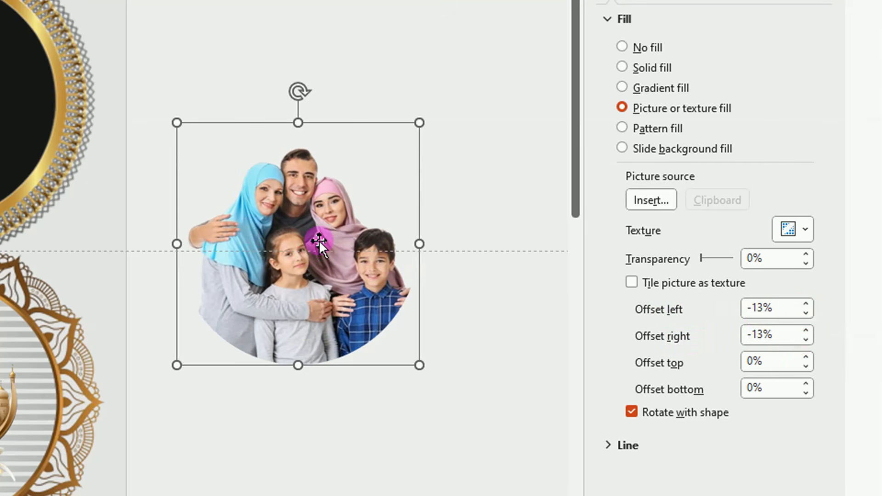
Apply a Zoom entrance animation to the mosque-filled circle inside the lower frame
{"action": "left_click", "coordinate": [191, 429]}
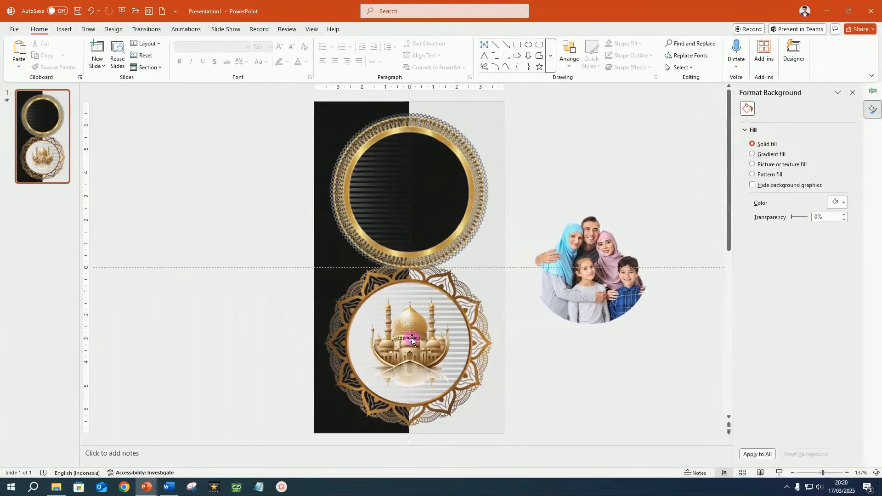
{"action": "left_click", "coordinate": [413, 345]}
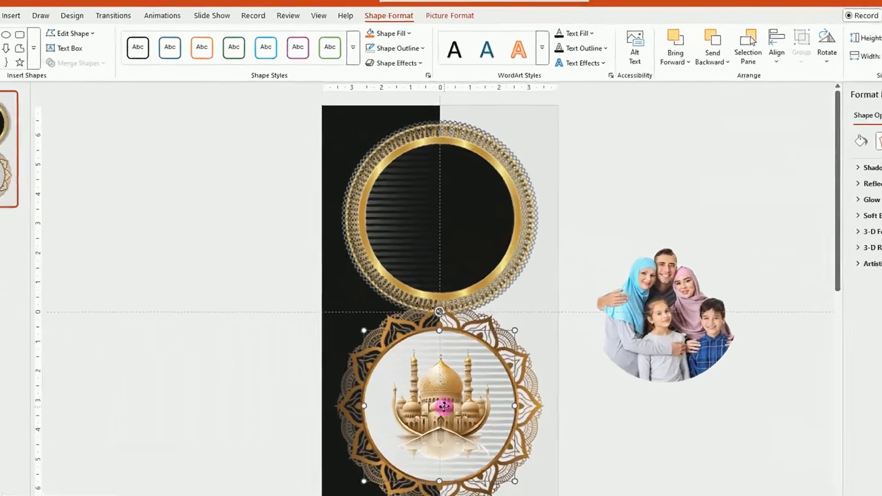
{"action": "left_click", "coordinate": [162, 16]}
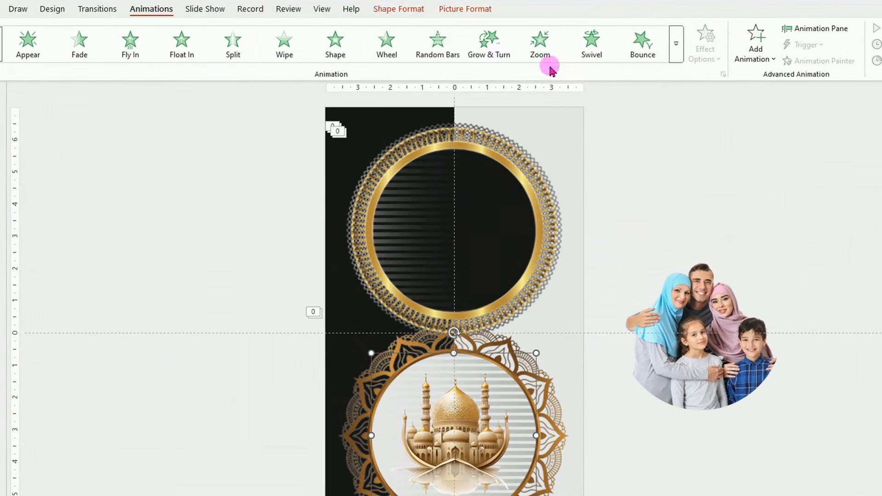
{"action": "left_click", "coordinate": [540, 46]}
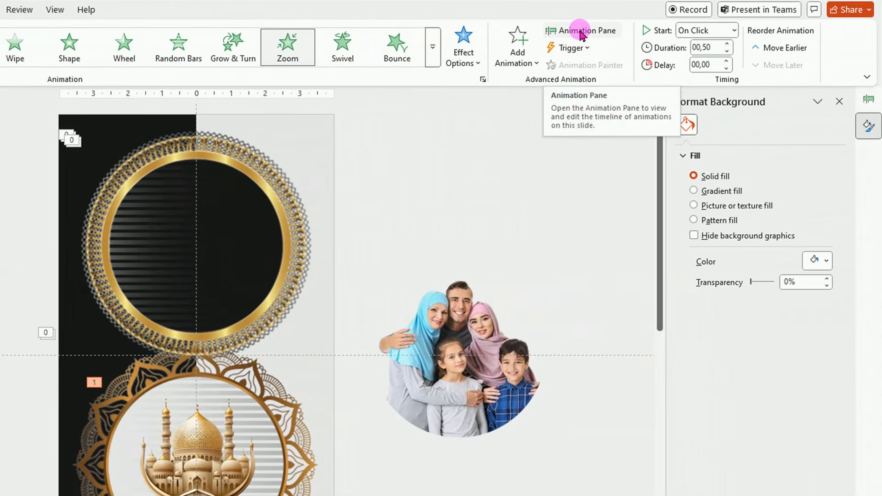
Set the circle's Zoom animation to start With Previous with a 1-second delay and 2-second duration
{"action": "left_click", "coordinate": [581, 33]}
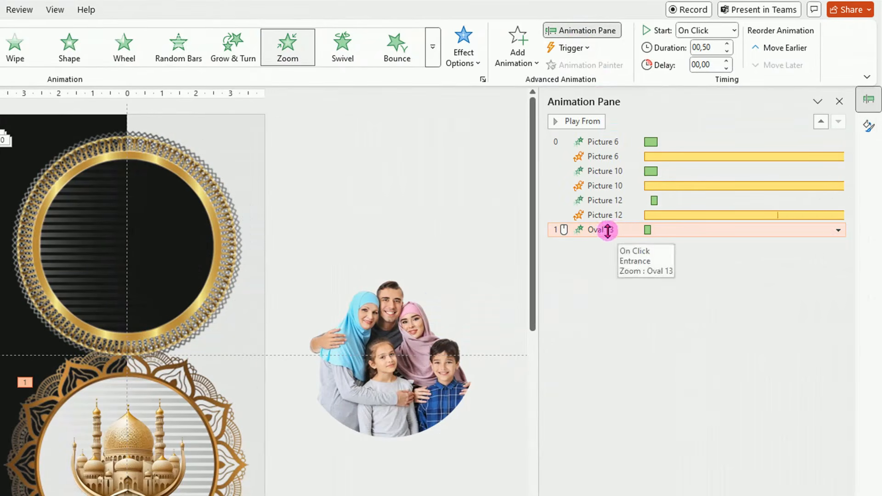
{"action": "left_click", "coordinate": [838, 231]}
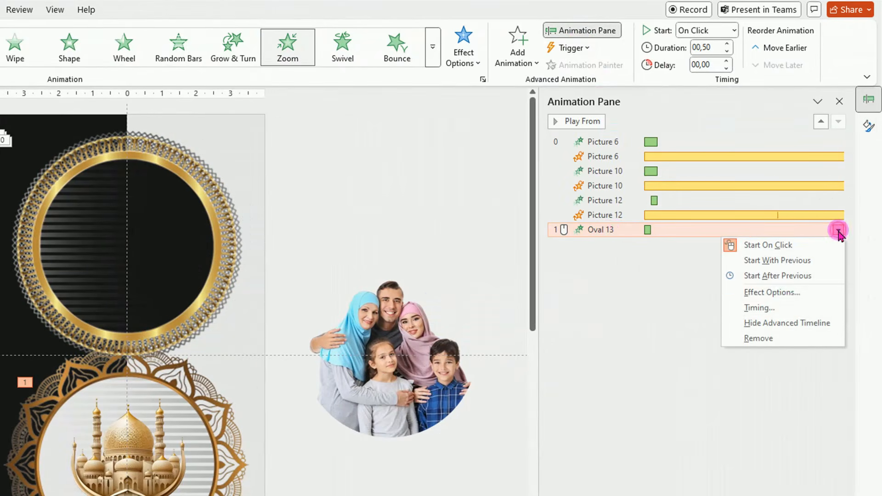
{"action": "left_click", "coordinate": [760, 308]}
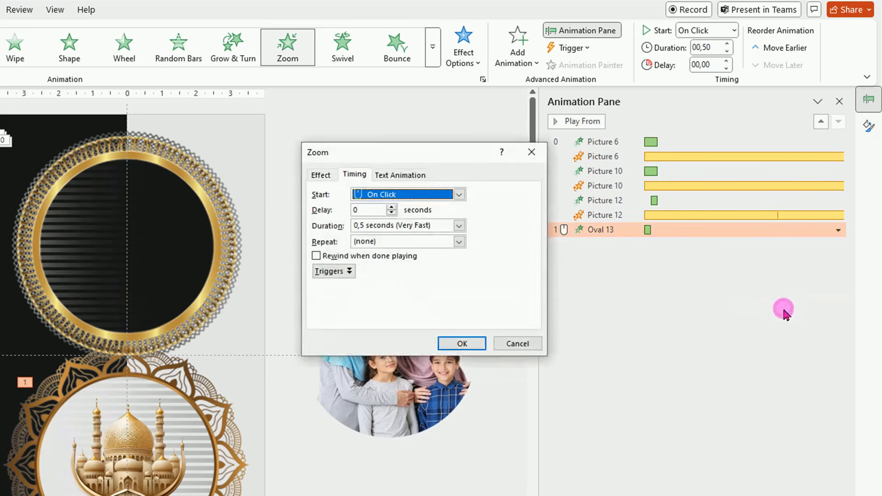
{"action": "left_click", "coordinate": [458, 195]}
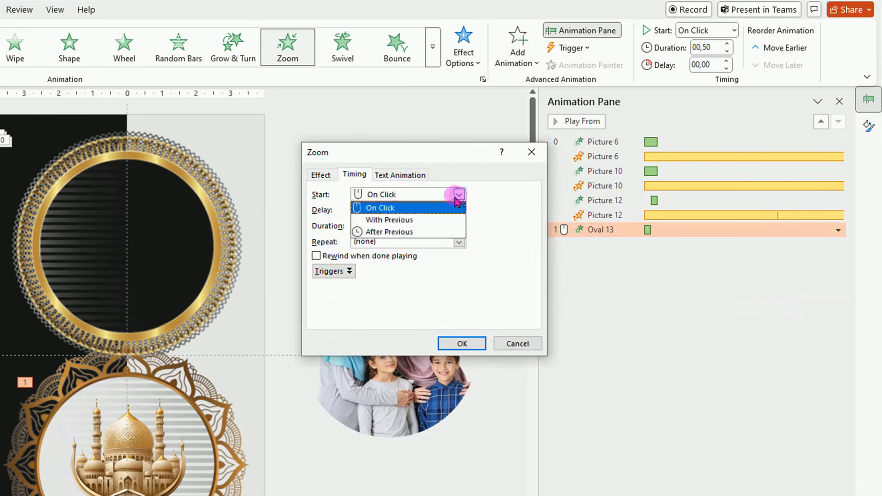
{"action": "left_click", "coordinate": [415, 223]}
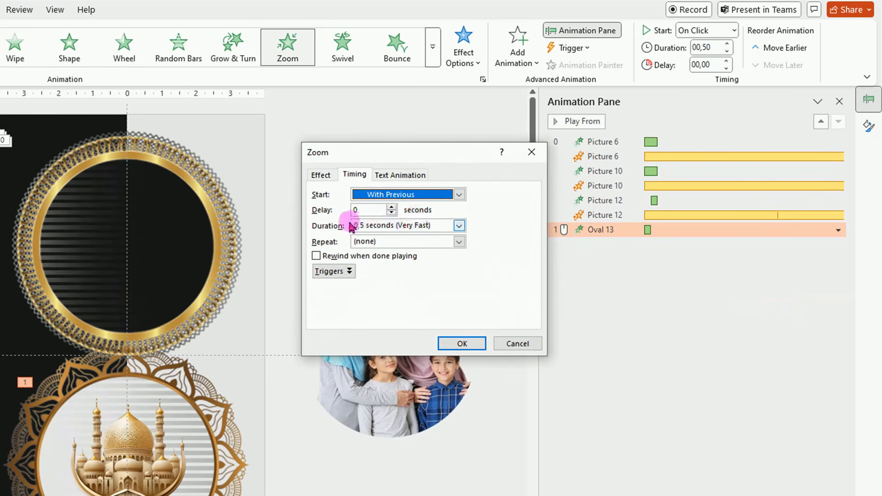
{"action": "left_click", "coordinate": [392, 207]}
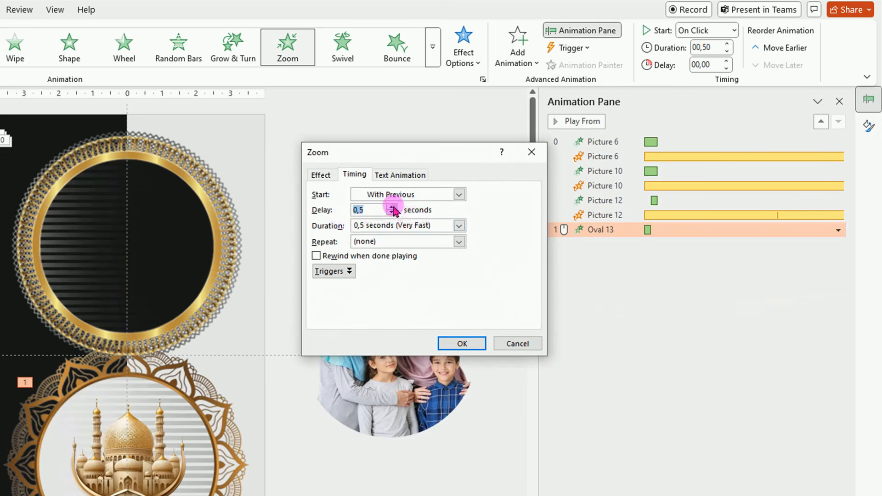
{"action": "left_click", "coordinate": [391, 208]}
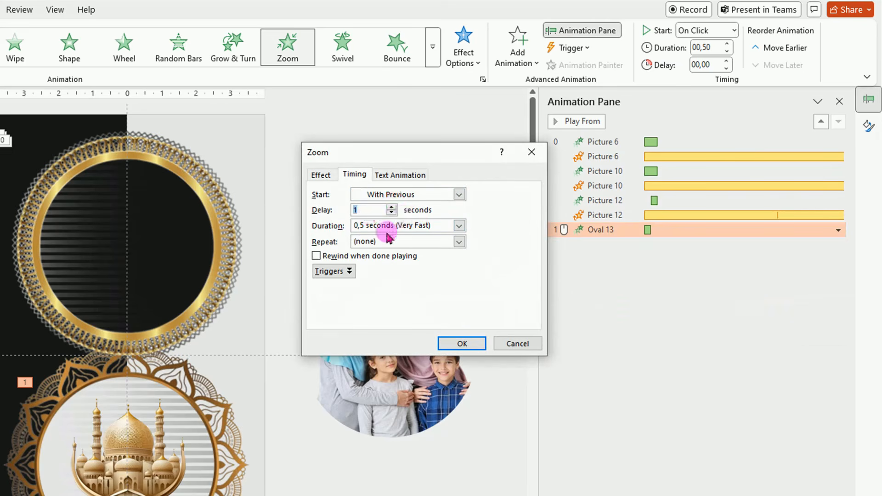
{"action": "left_click", "coordinate": [458, 226]}
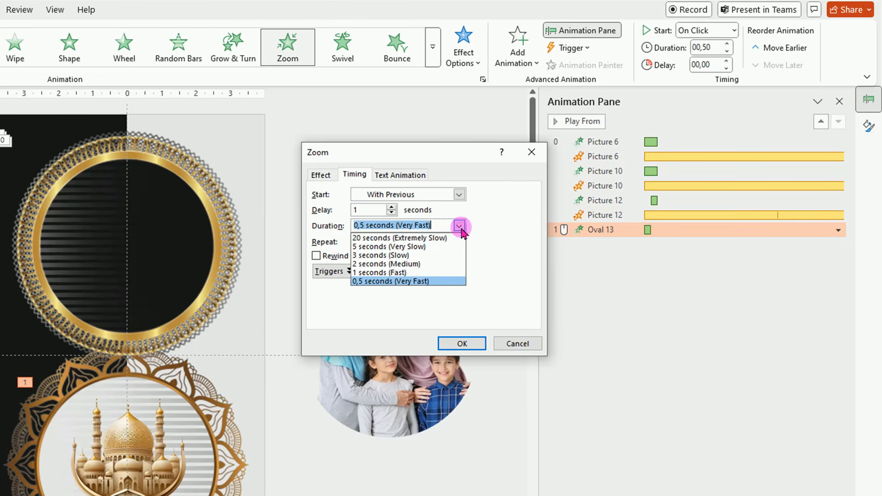
{"action": "left_click", "coordinate": [423, 264]}
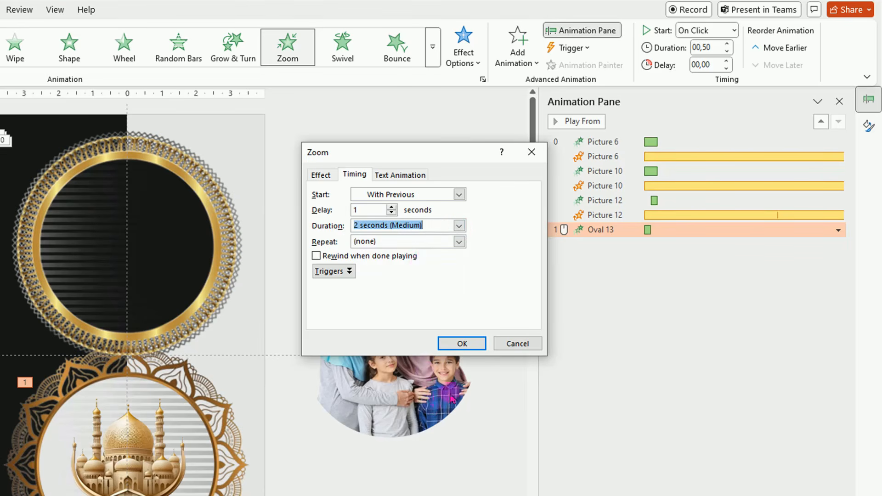
{"action": "left_click", "coordinate": [462, 349]}
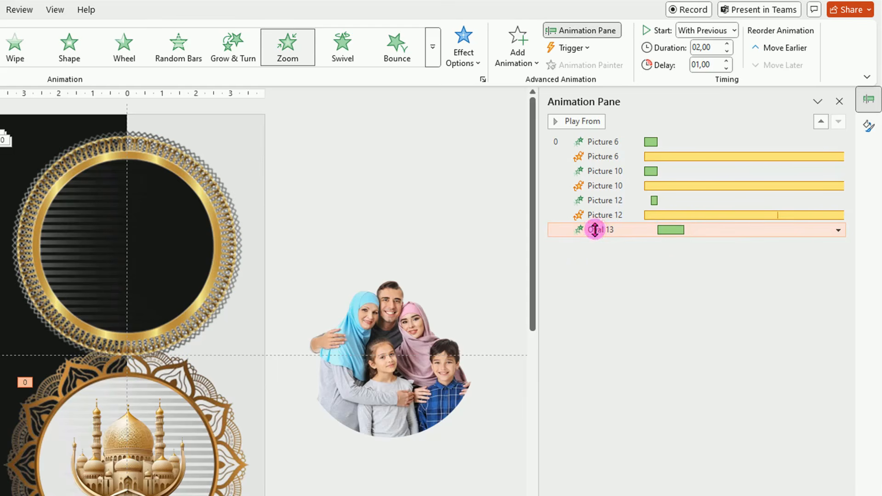
Add a Fade exit animation to the mosque circle, starting With Previous with a 12-second delay and 5-second duration
{"action": "left_click", "coordinate": [519, 54]}
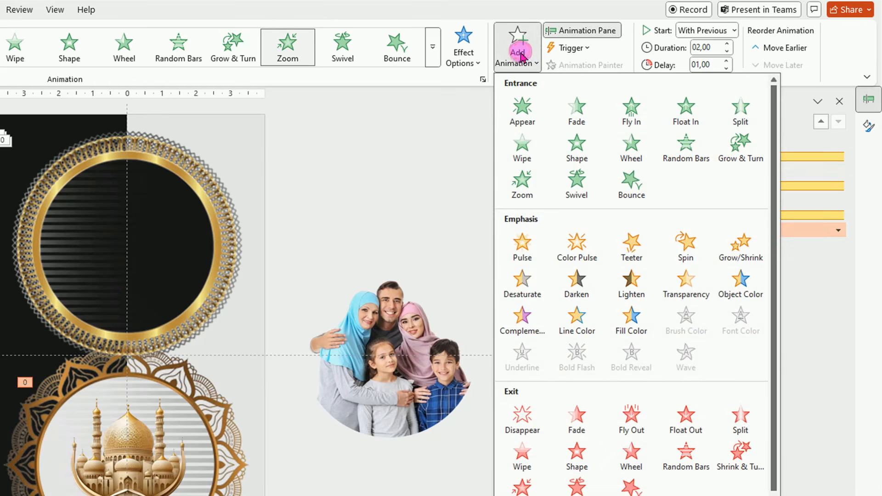
{"action": "left_click", "coordinate": [577, 424]}
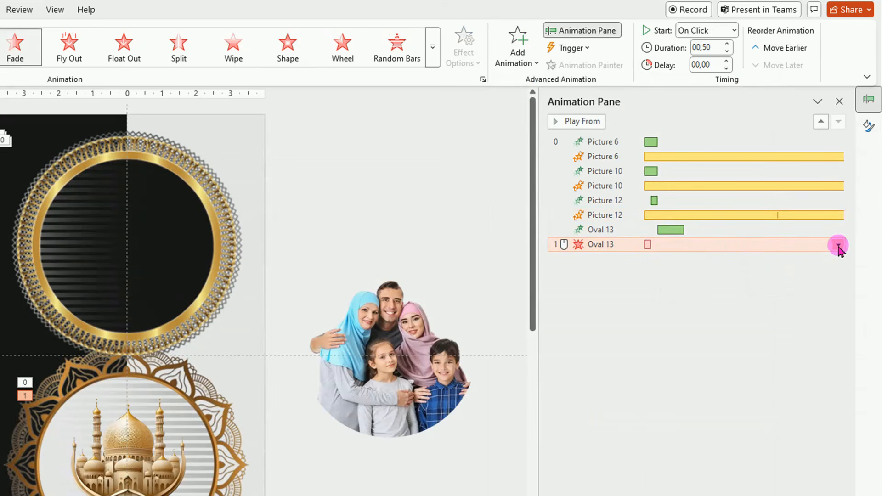
{"action": "left_click", "coordinate": [838, 246]}
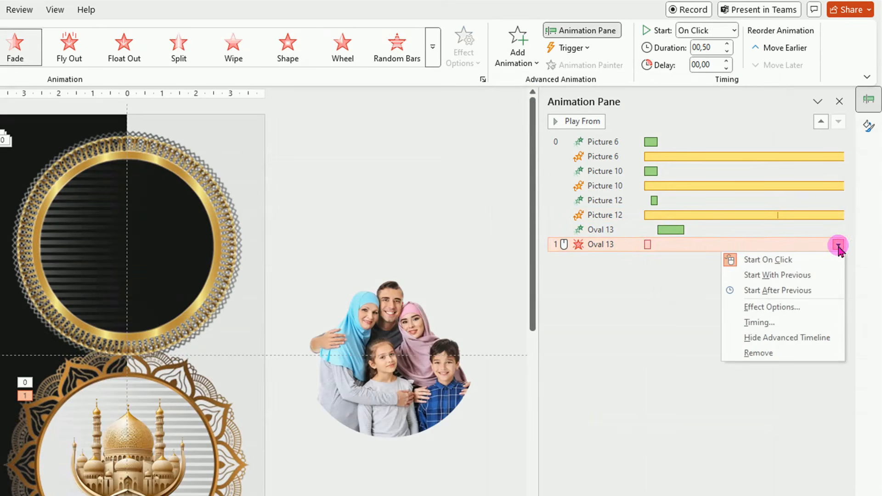
{"action": "left_click", "coordinate": [781, 322]}
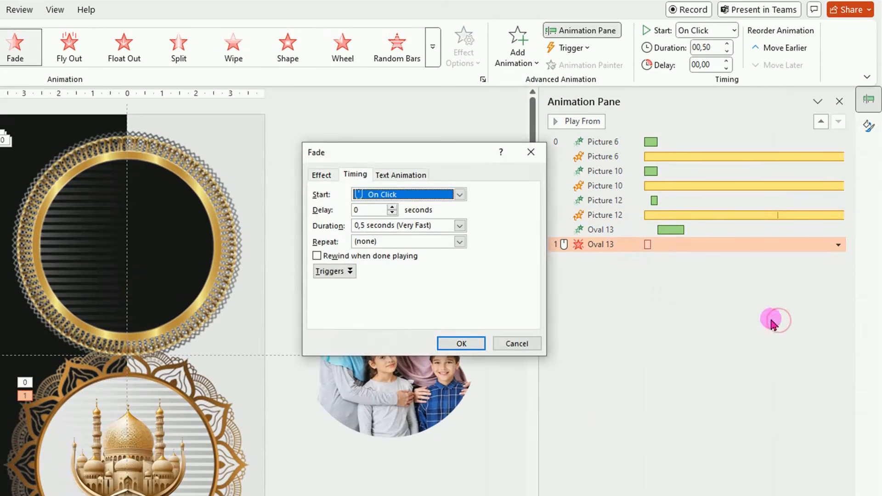
{"action": "left_click", "coordinate": [459, 194]}
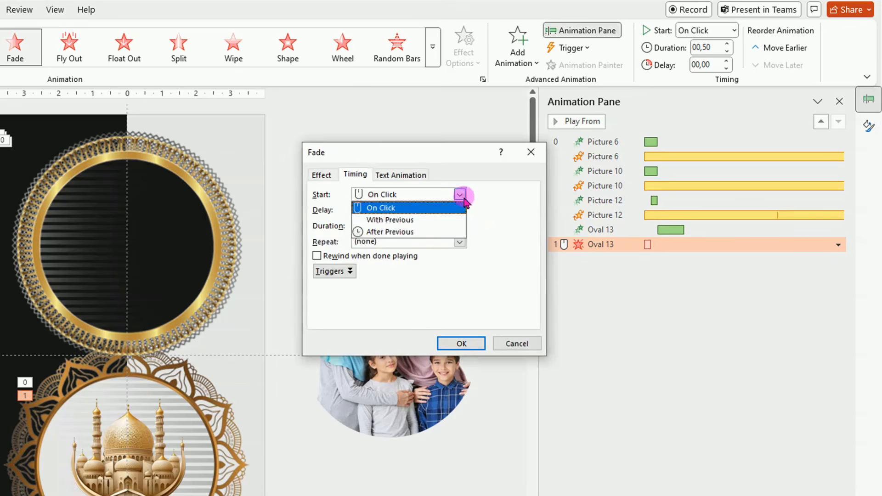
{"action": "left_click", "coordinate": [414, 220]}
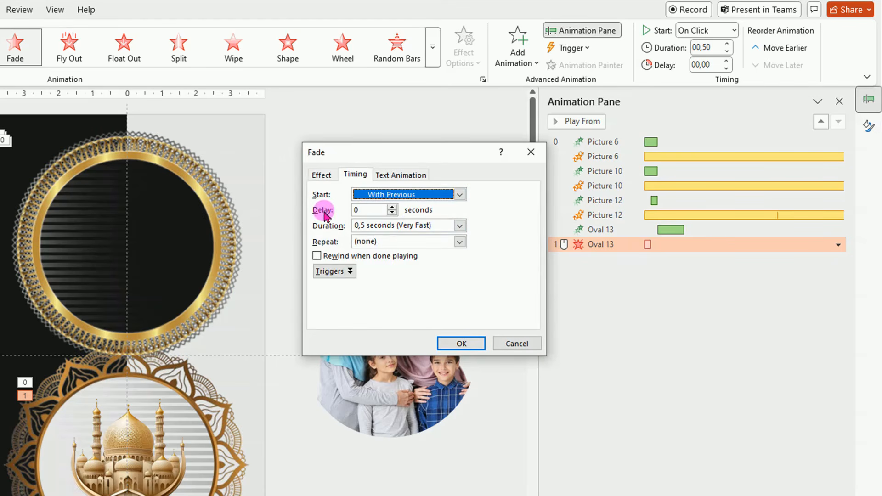
{"action": "left_click", "coordinate": [361, 209]}
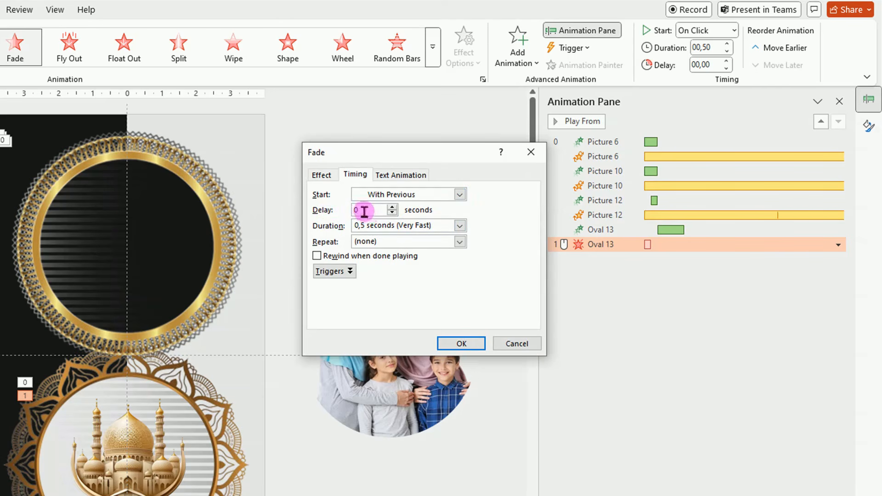
{"action": "left_click_drag", "start_coordinate": [364, 211], "coordinate": [332, 211]}
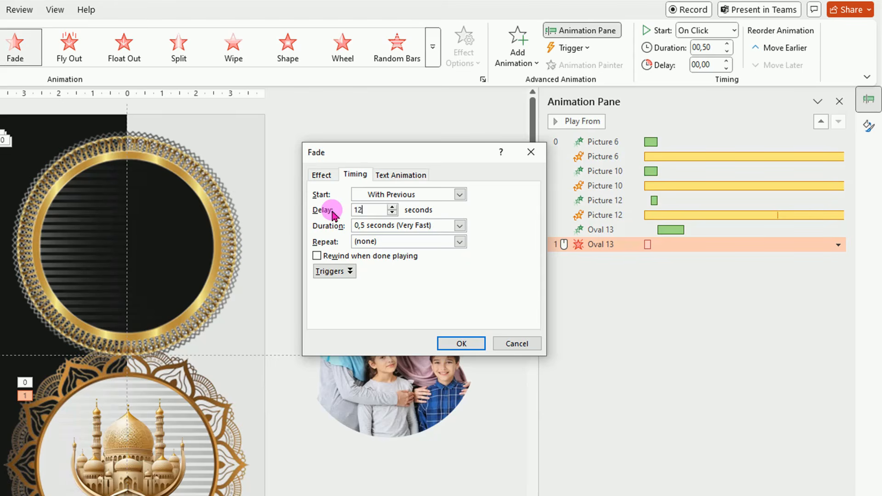
{"action": "left_click", "coordinate": [459, 225]}
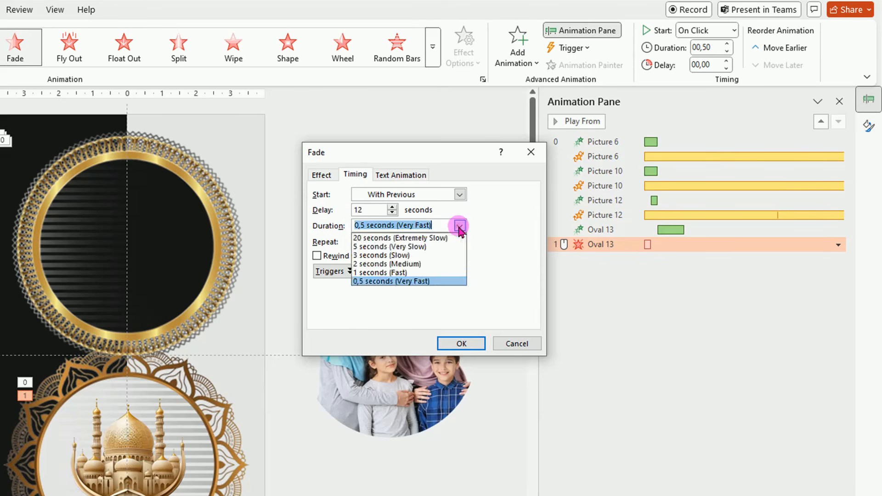
{"action": "left_click", "coordinate": [390, 247]}
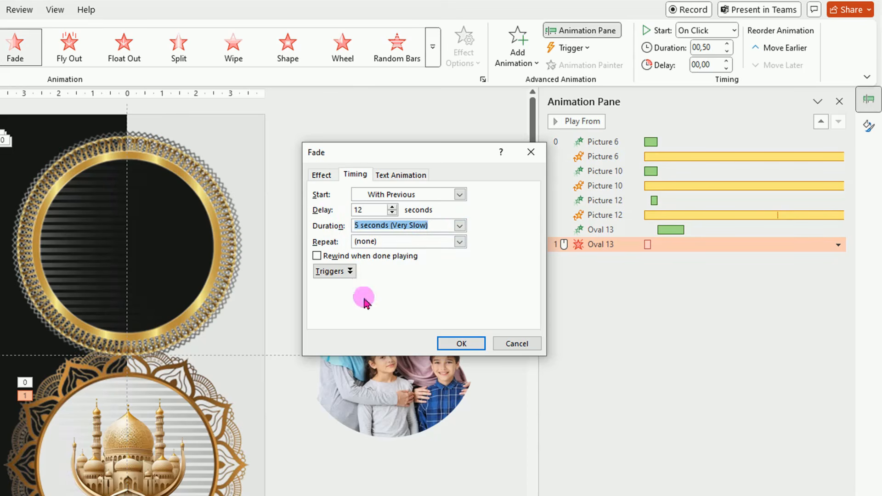
{"action": "left_click", "coordinate": [461, 343]}
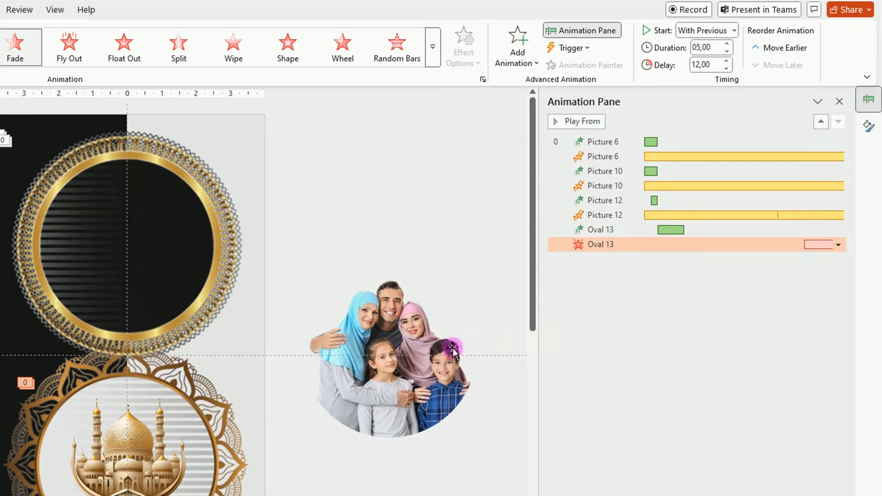
Apply a Zoom entrance animation to the family picture and set it to start With Previous
{"action": "left_click", "coordinate": [388, 361]}
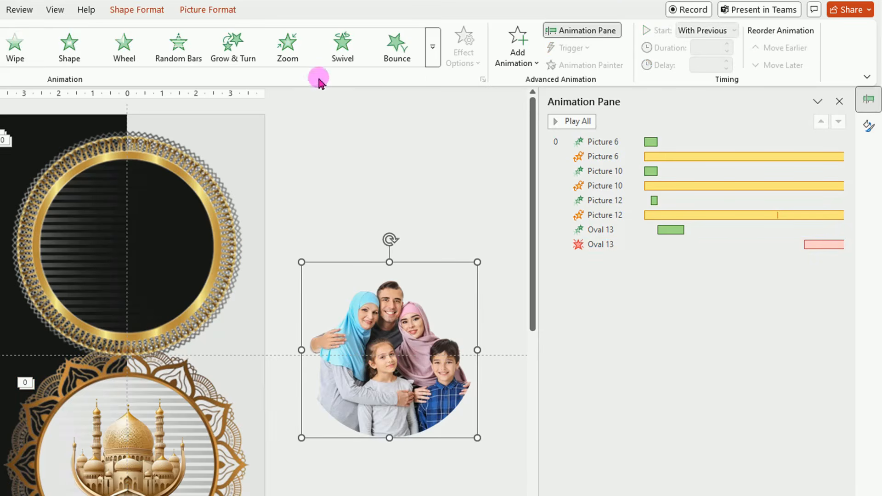
{"action": "left_click", "coordinate": [288, 47]}
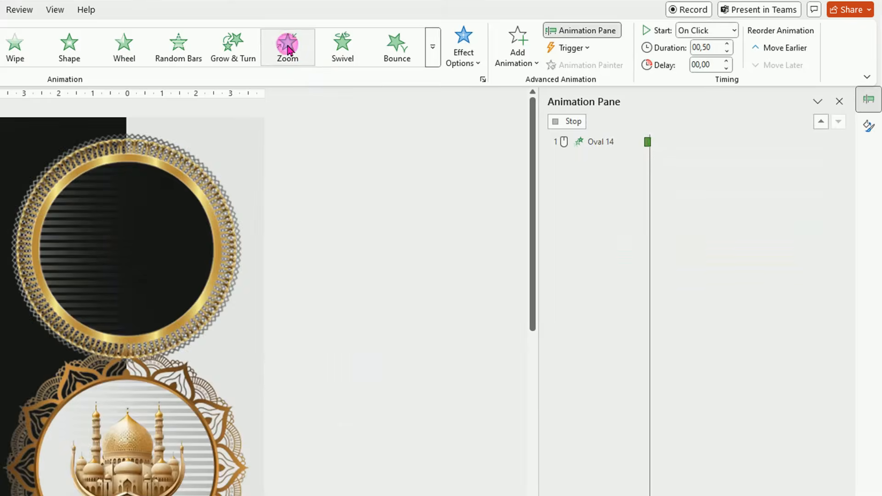
{"action": "left_click", "coordinate": [733, 30]}
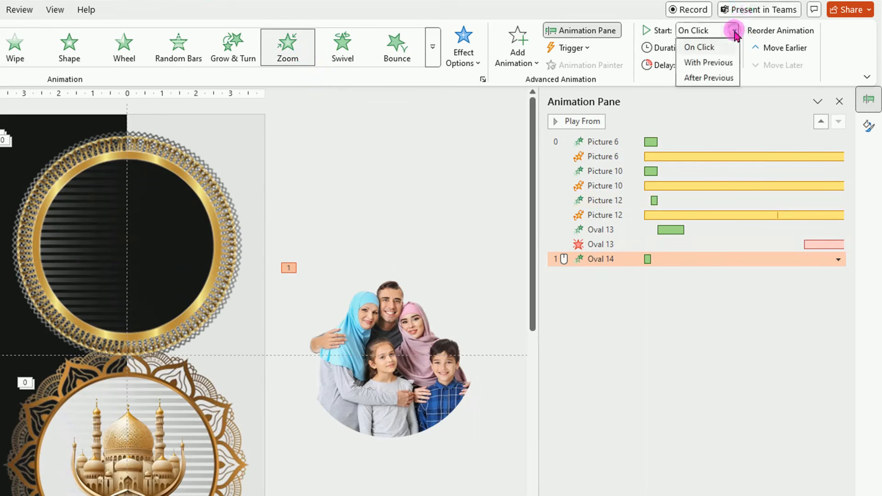
{"action": "left_click", "coordinate": [710, 63]}
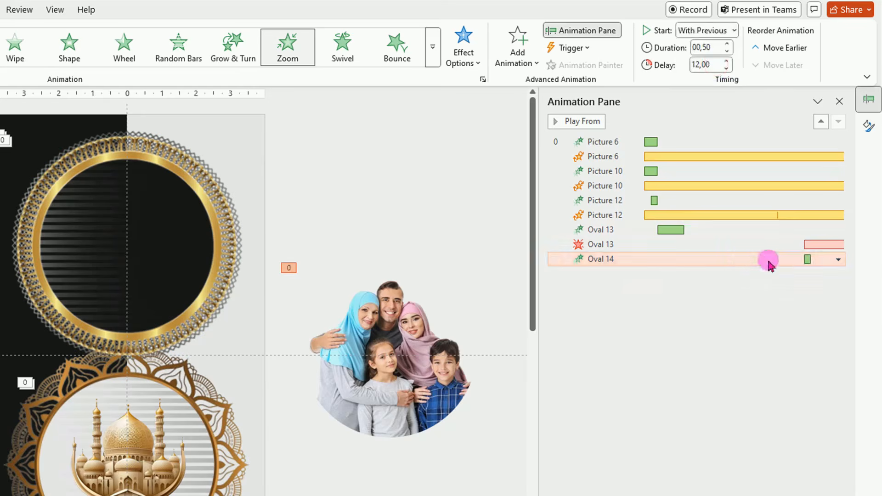
Adjust the family picture's Zoom bar on the animation timeline to a 5-second duration starting at 13 seconds
{"action": "left_click_drag", "start_coordinate": [540, 411], "coordinate": [396, 419]}
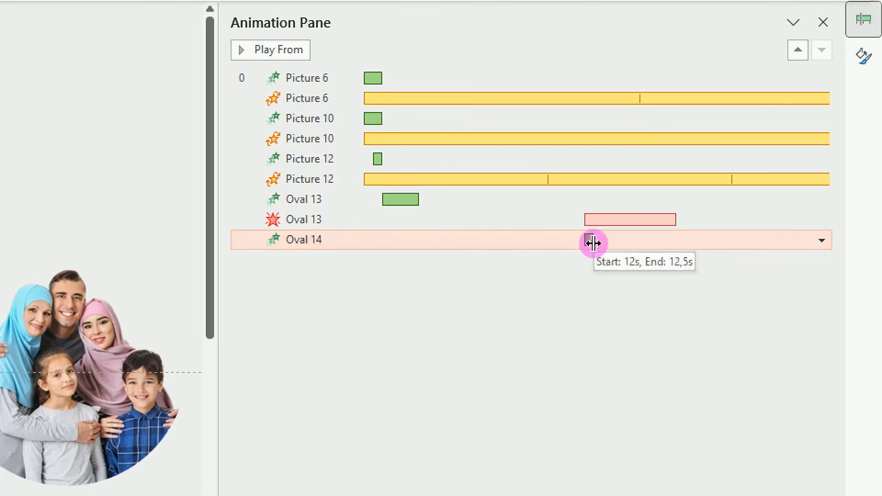
{"action": "left_click_drag", "start_coordinate": [592, 243], "coordinate": [675, 252]}
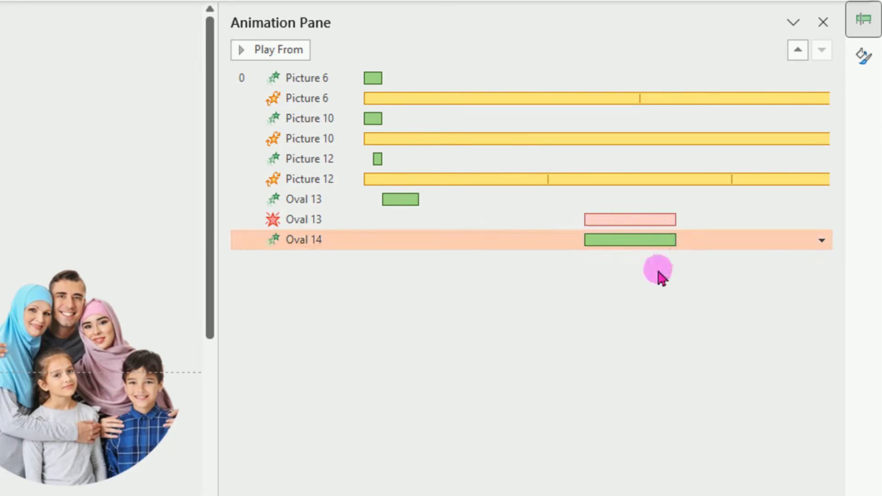
{"action": "left_click_drag", "start_coordinate": [625, 241], "coordinate": [644, 243]}
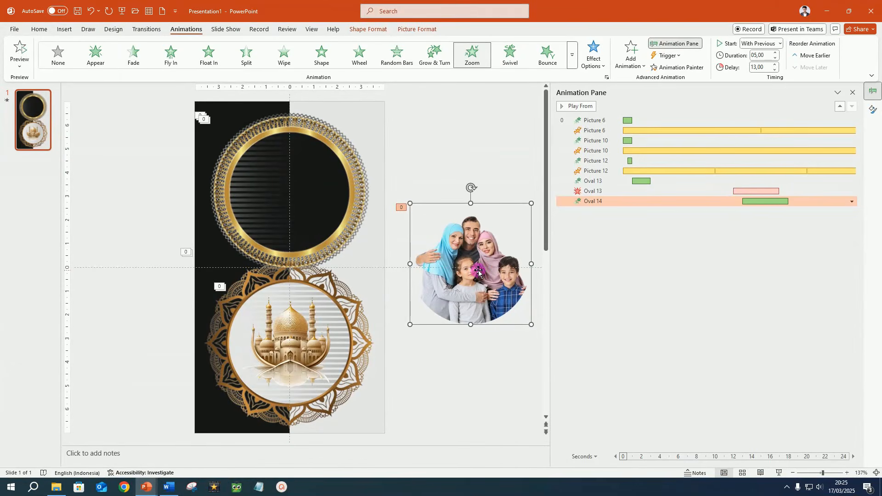
Move the family picture onto the mosque circle inside the lower frame and deselect it
{"action": "left_click_drag", "start_coordinate": [478, 271], "coordinate": [299, 344]}
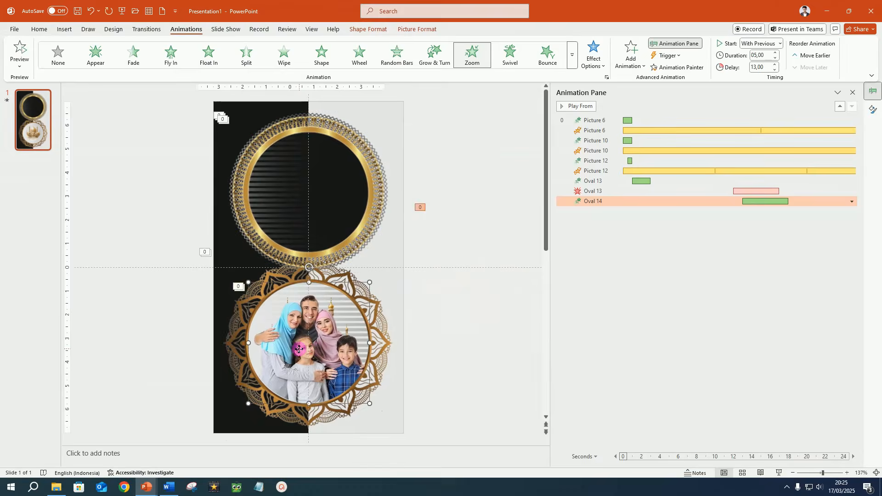
{"action": "left_click", "coordinate": [489, 298]}
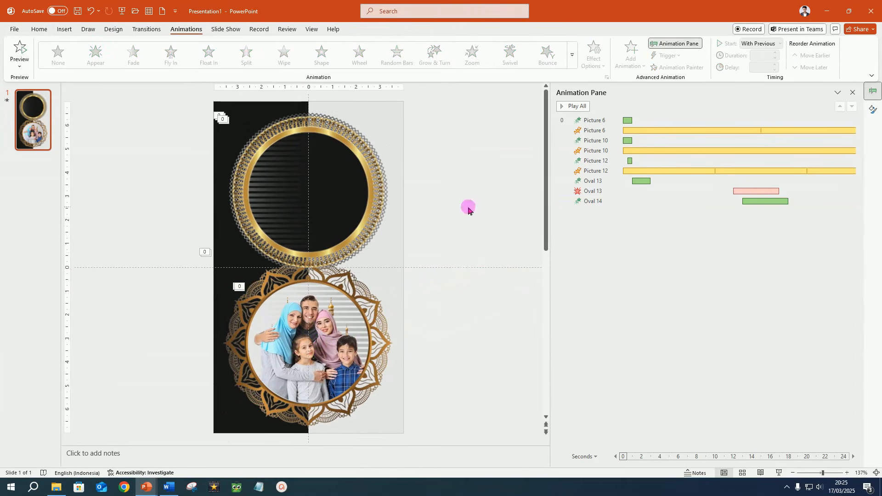